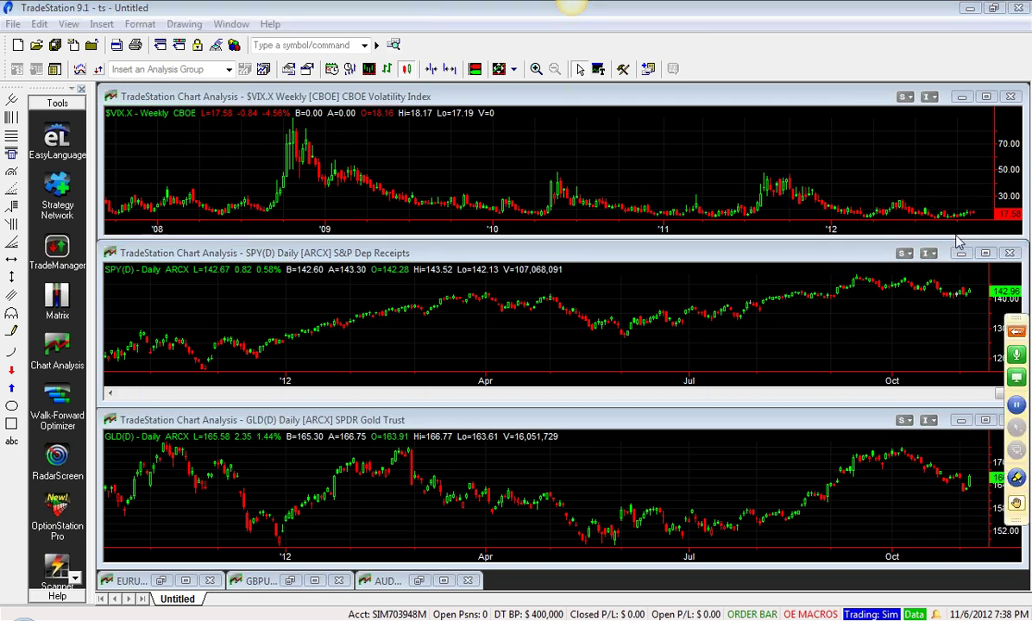
Step: Draw Fibonacci retracement lines on the maximized SPY daily chart from the early-June low at about 127.38 up to about 147.10
left_click(988, 253)
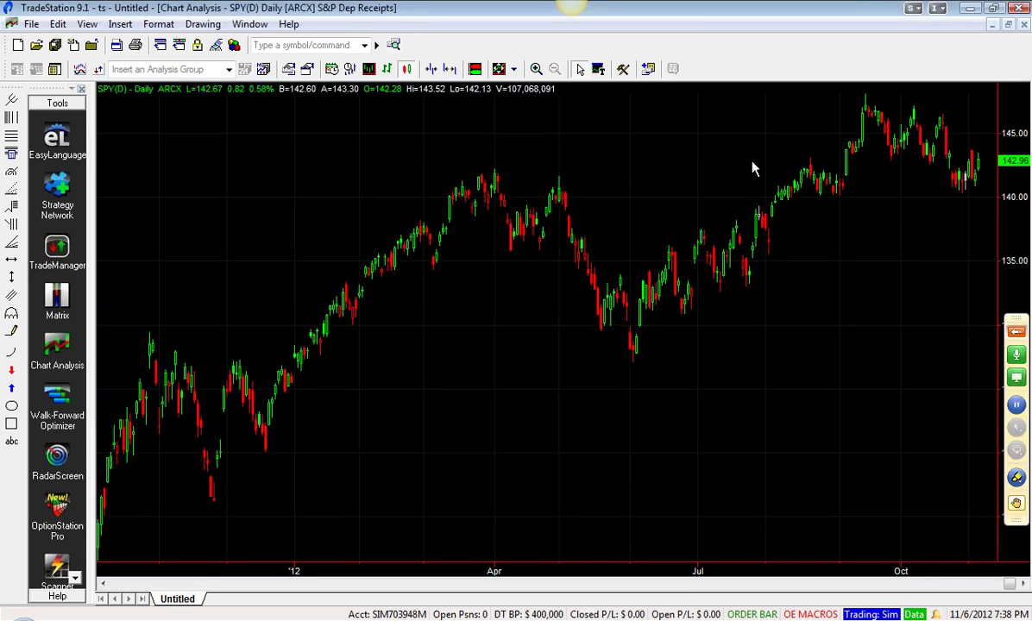
mouse_move(300, 269)
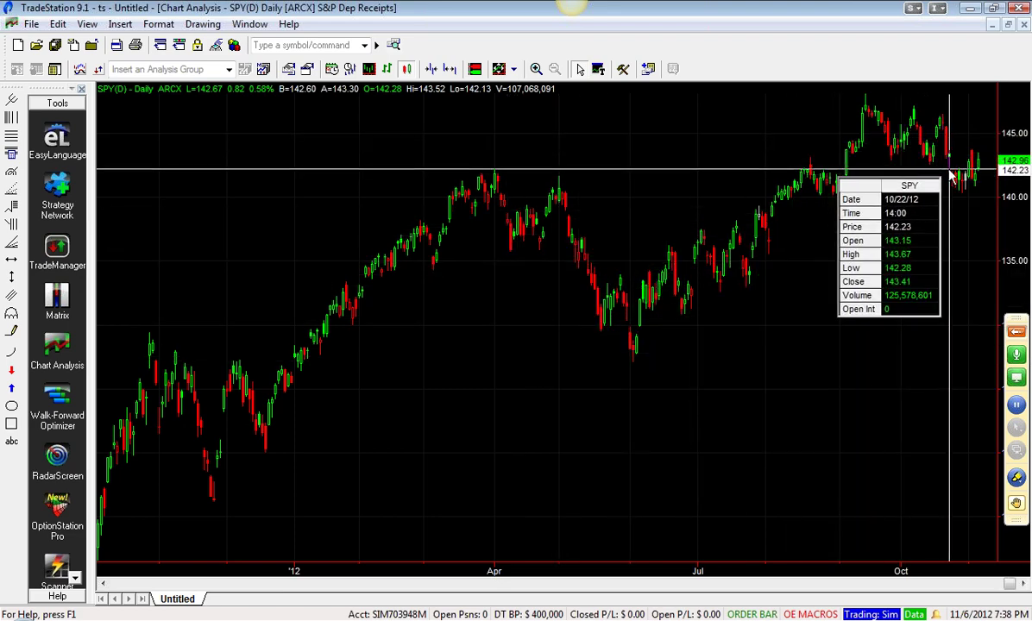
key("ctrl+r")
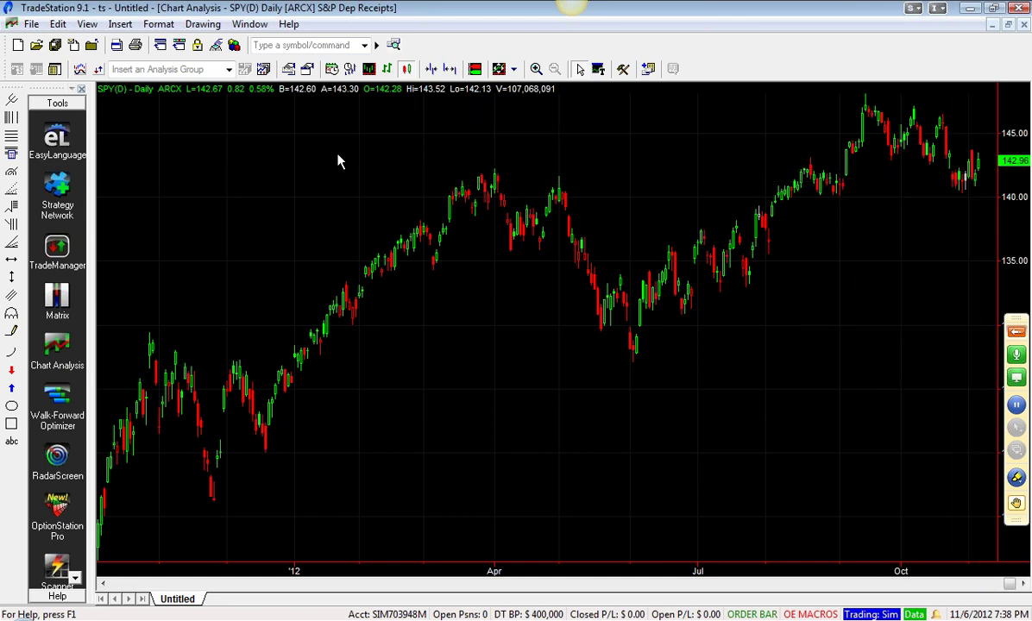
left_click(11, 135)
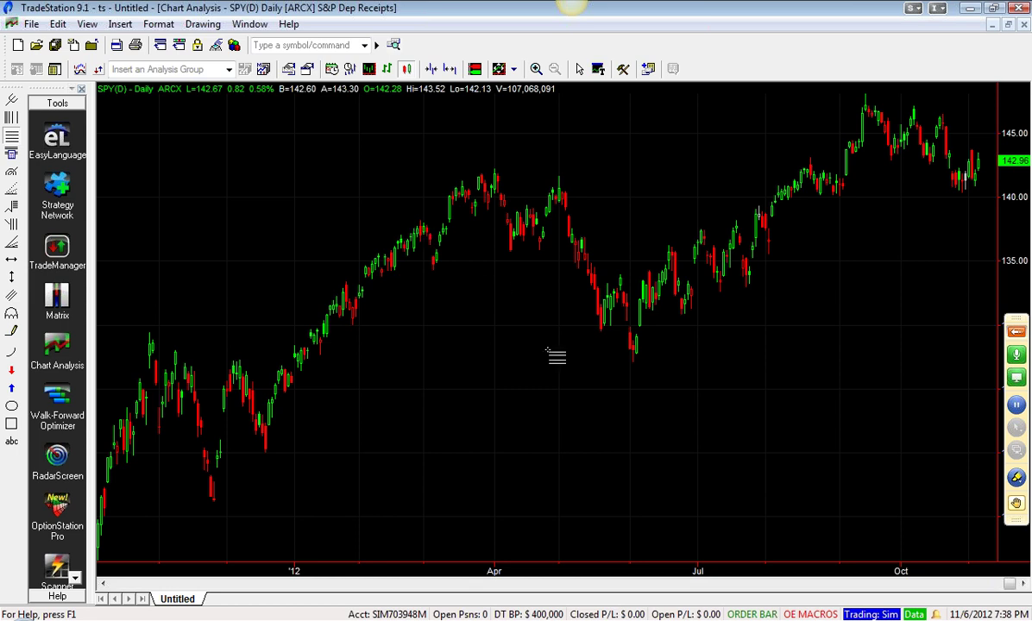
mouse_move(637, 357)
left_mouse_down()
mouse_move(695, 276)
mouse_move(759, 220)
left_mouse_up()
left_click_drag(813, 197, 820, 107)
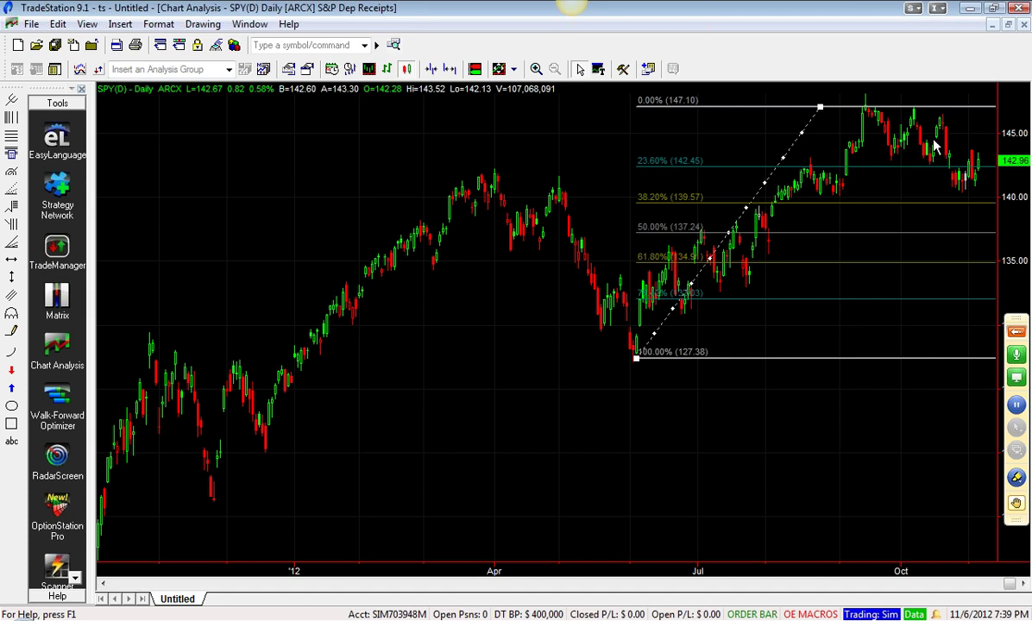
left_click(1008, 24)
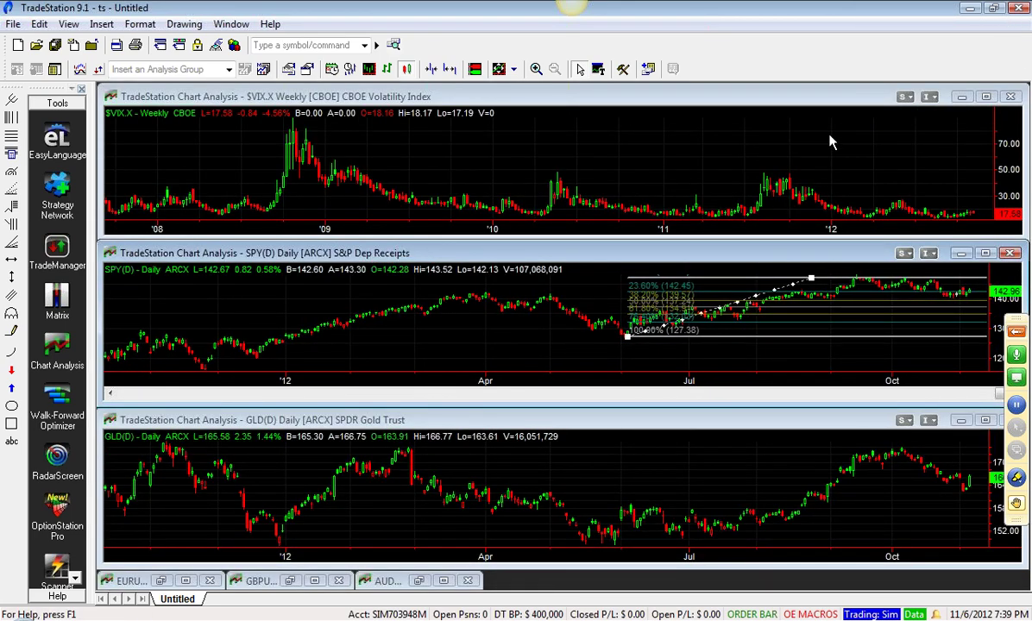
Step: Maximize the $VIX.X chart and change its bar interval to Daily
left_click(779, 131)
left_click(989, 98)
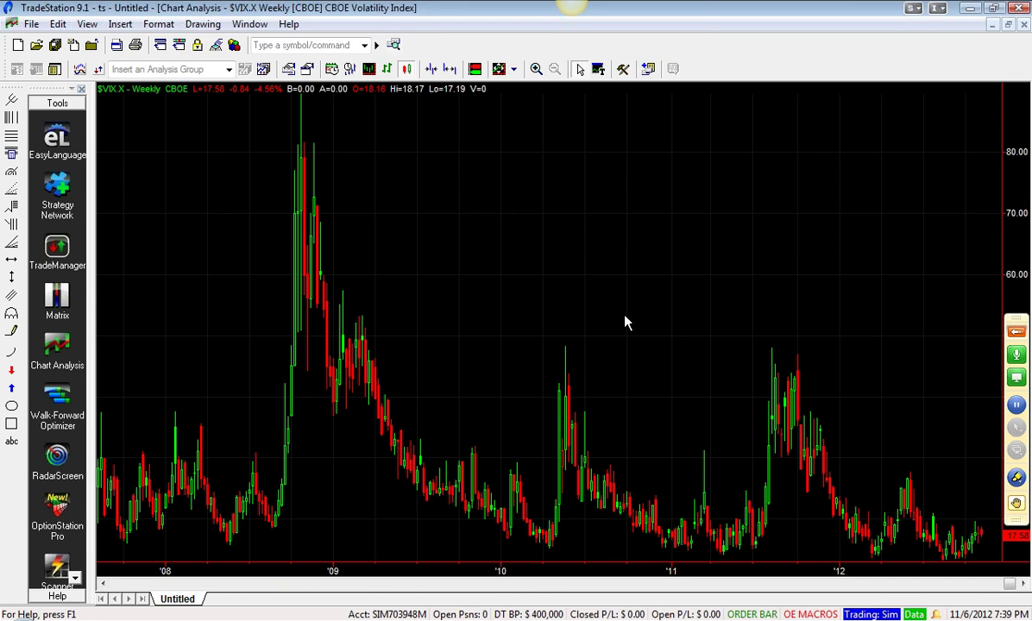
left_click(1017, 324)
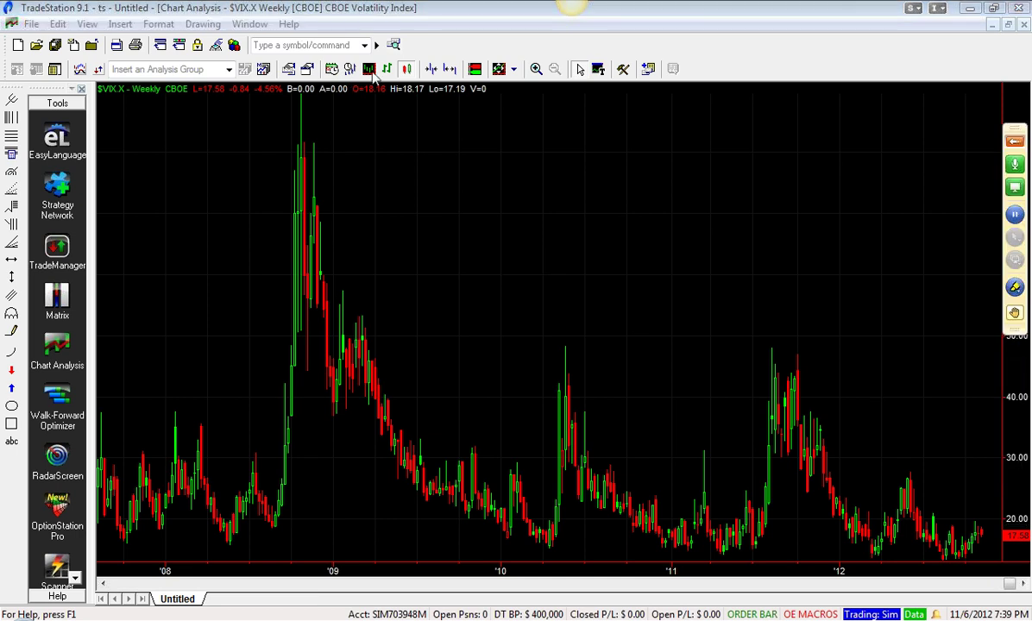
left_click(350, 69)
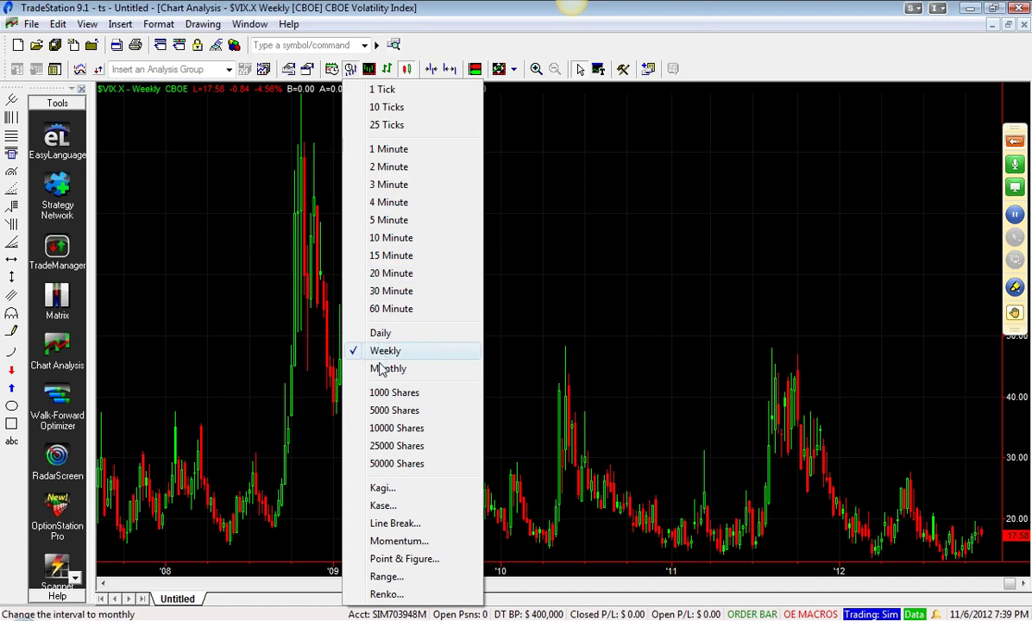
left_click(381, 333)
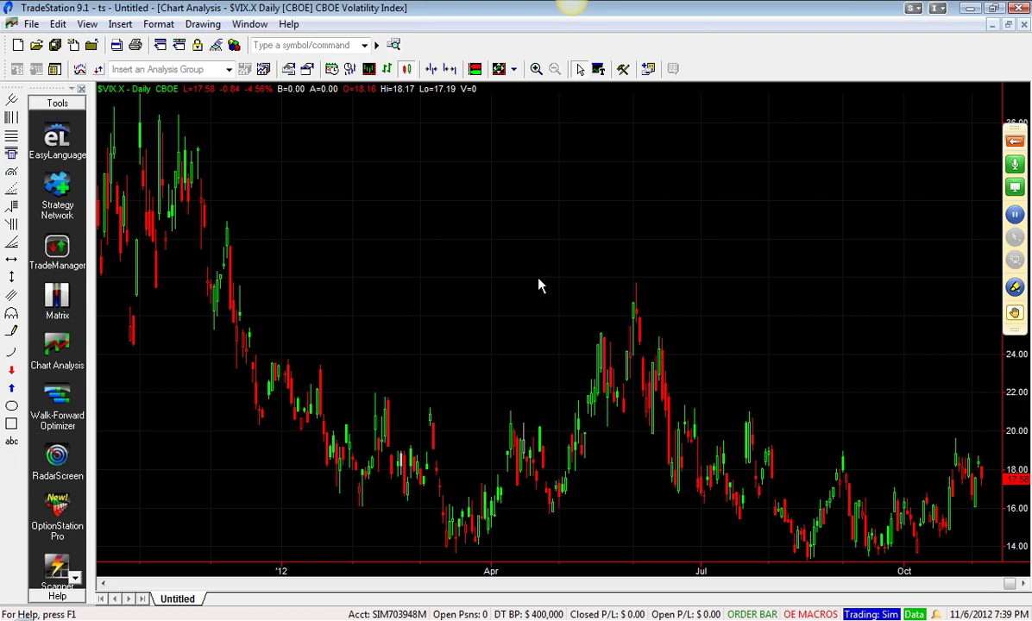
Step: Inspect the bar data along the $VIX.X daily chart from early 2012 to autumn, and restore the tiled chart layout
left_click_drag(395, 227, 867, 519)
key("ctrl+r")
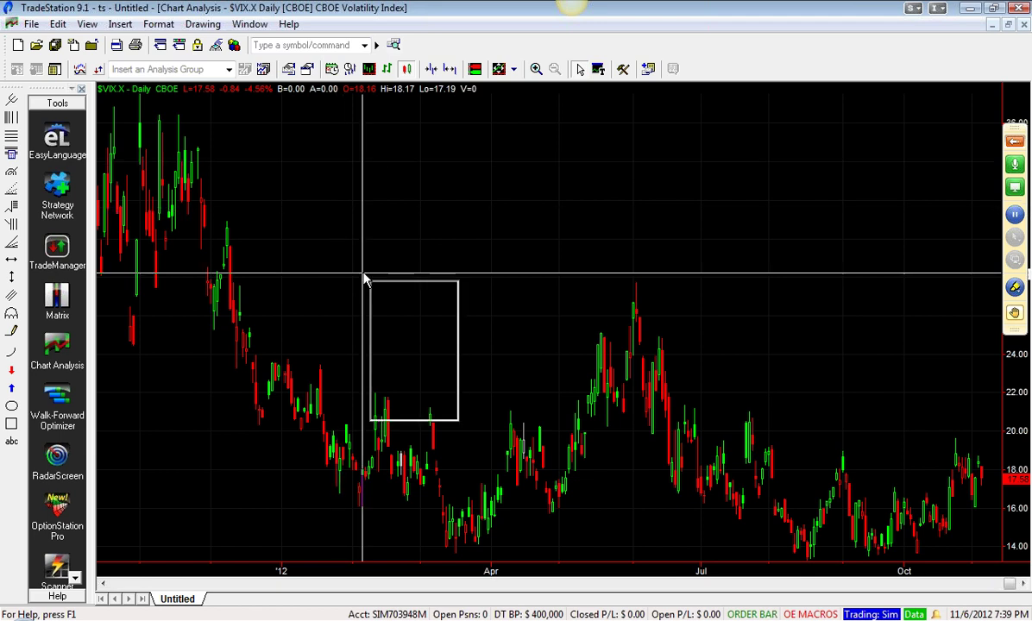
mouse_move(419, 559)
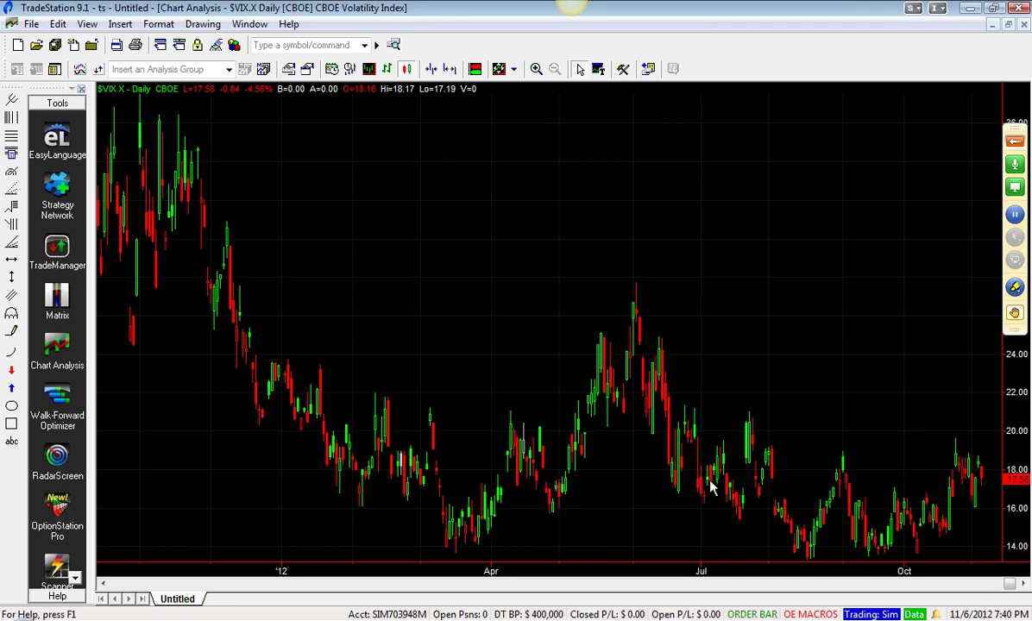
key("ctrl+r")
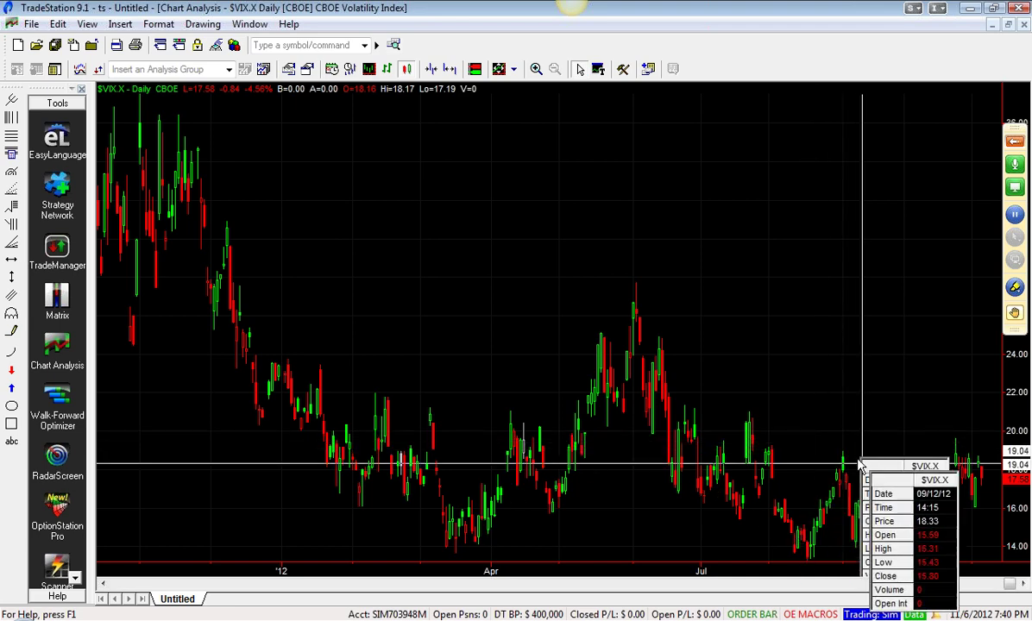
key("ctrl+r")
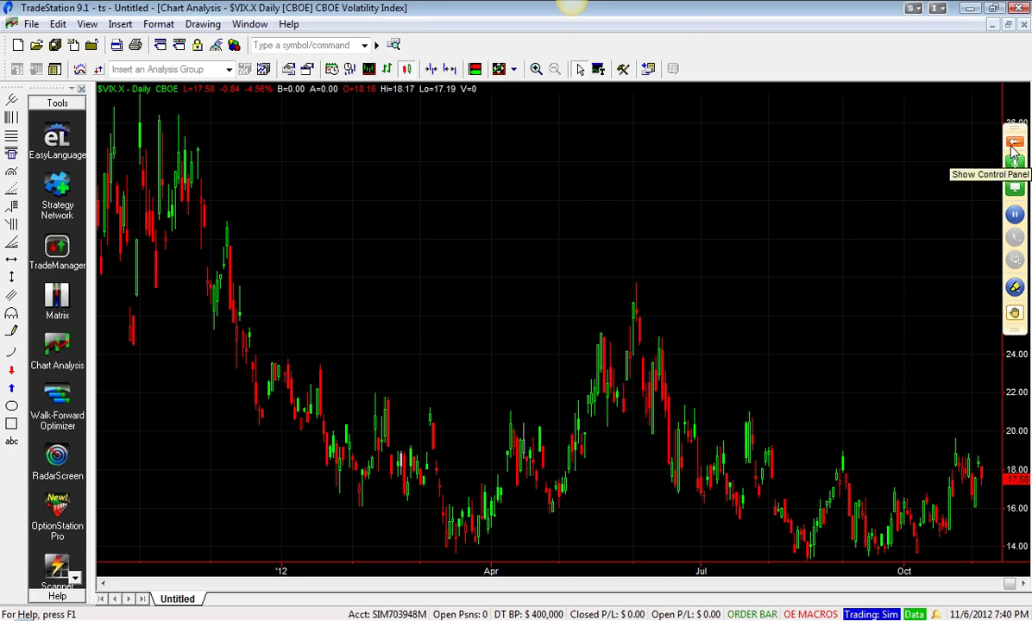
left_click(1009, 25)
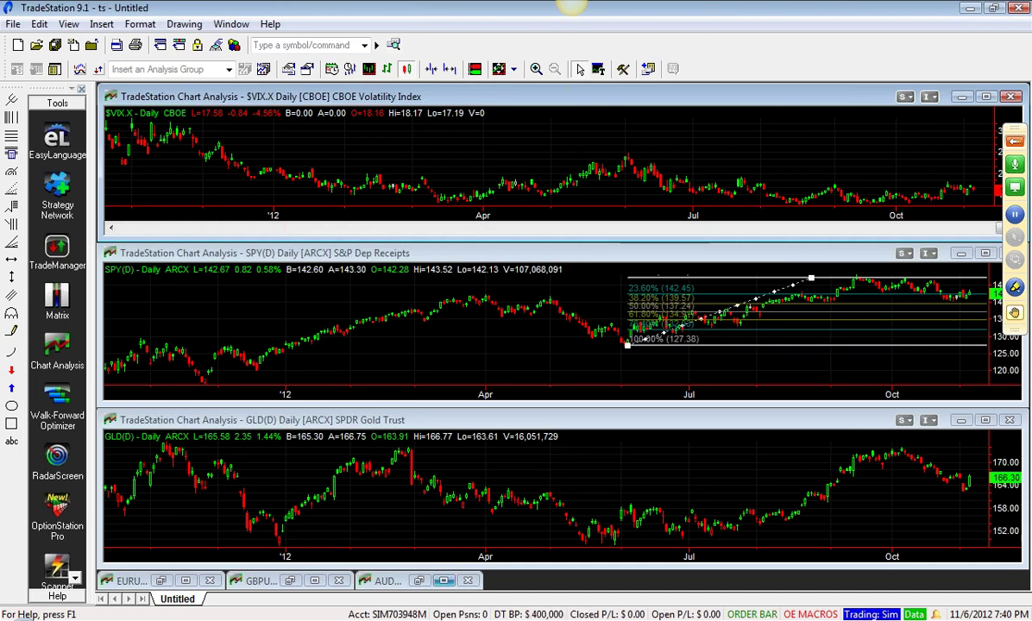
Step: Switch to Interbank FX Trader, maximize the GBPUSDm M15 chart and turn on the crosshair
key("alt+Tab")
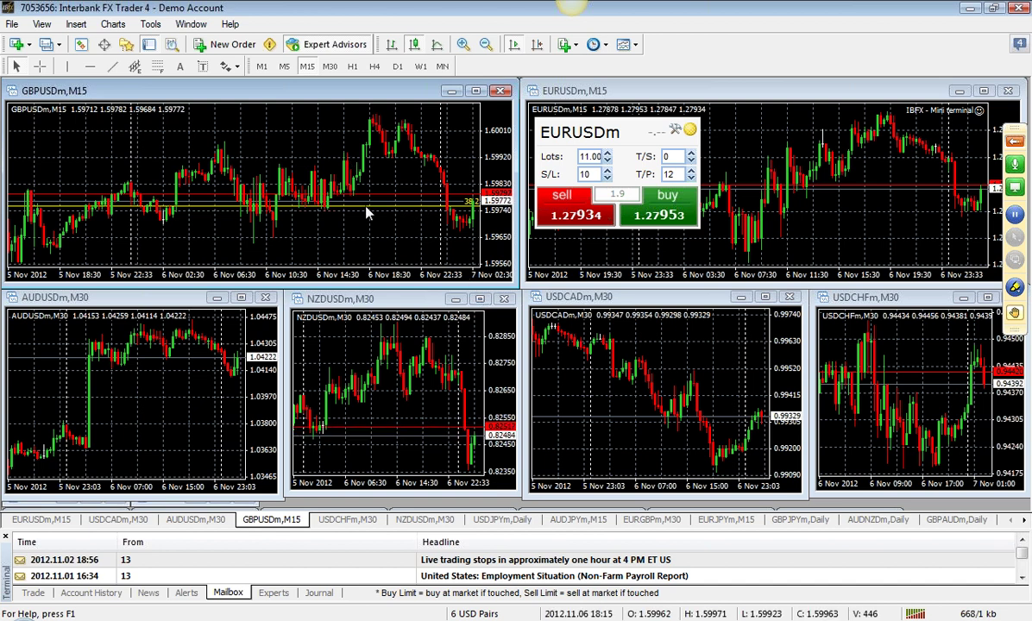
left_click(475, 92)
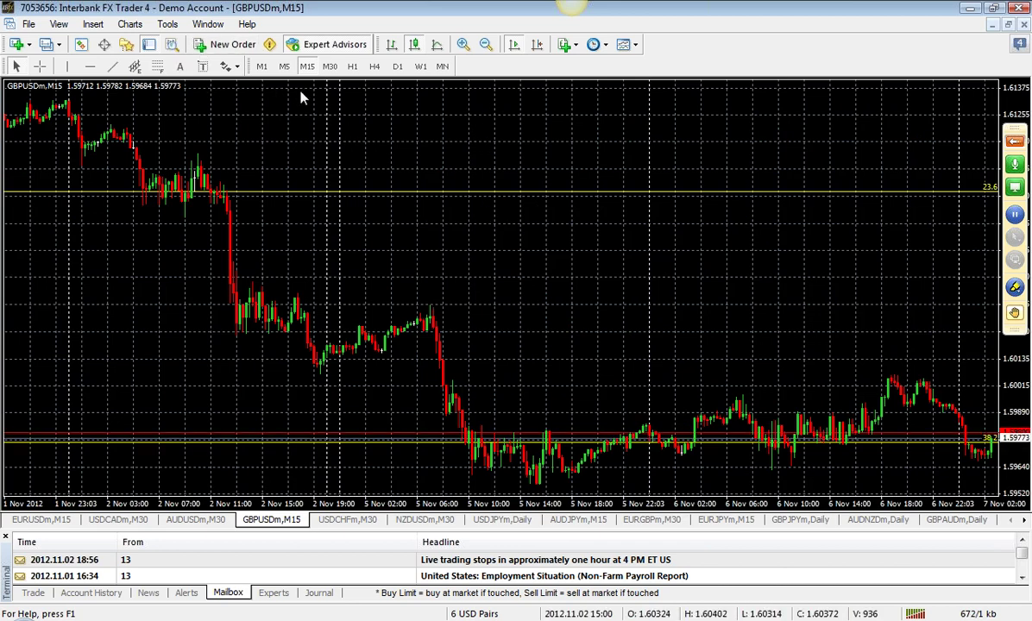
left_click(38, 67)
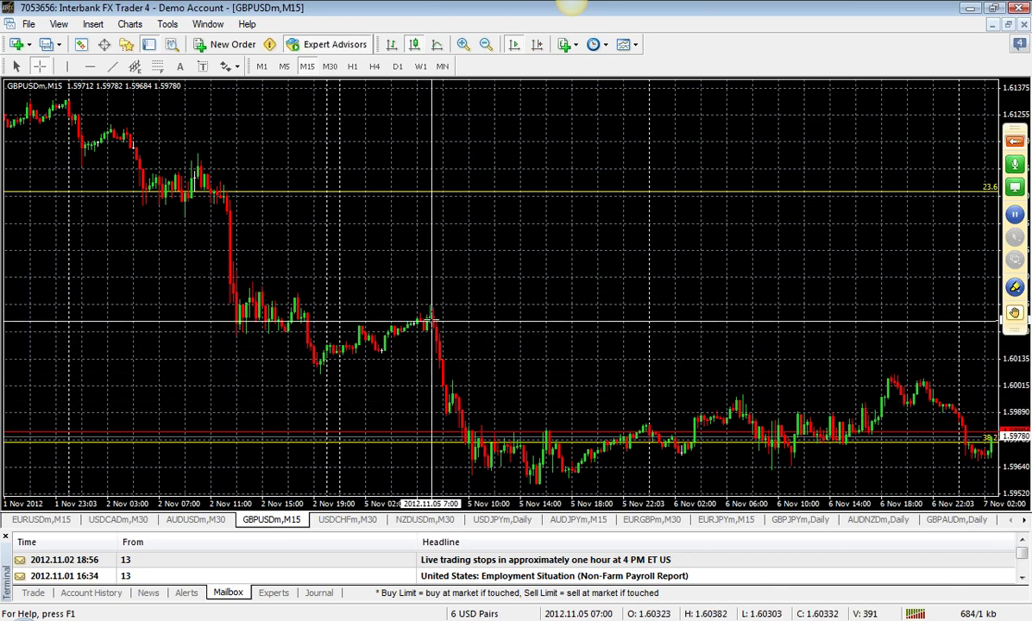
Step: Examine times and price levels on the GBPUSDm M15 chart around the 5 November drop and the 6 November pullback
mouse_move(433, 317)
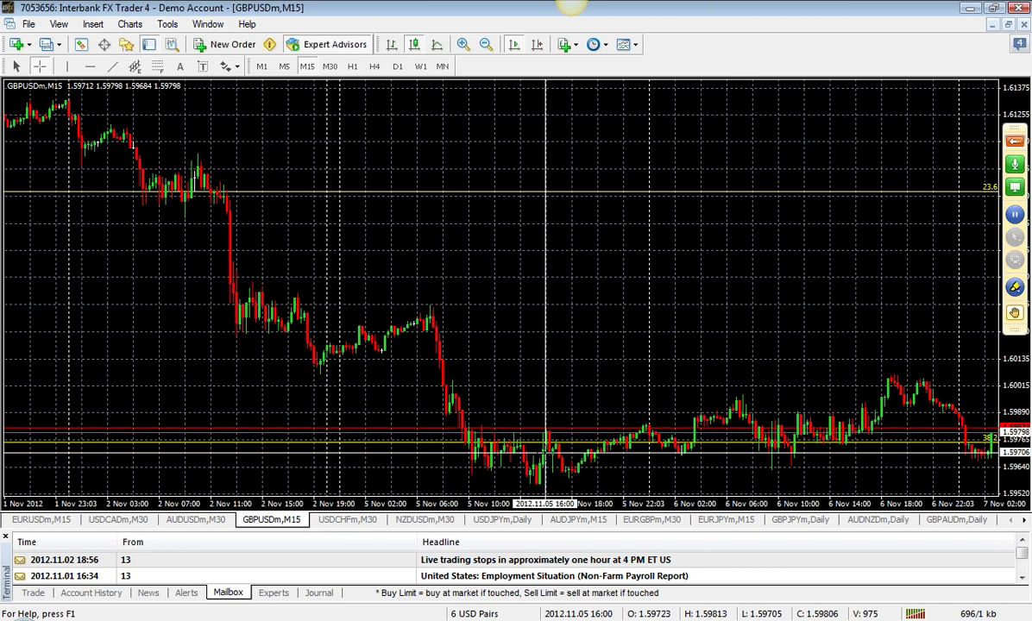
left_click_drag(545, 258, 529, 259)
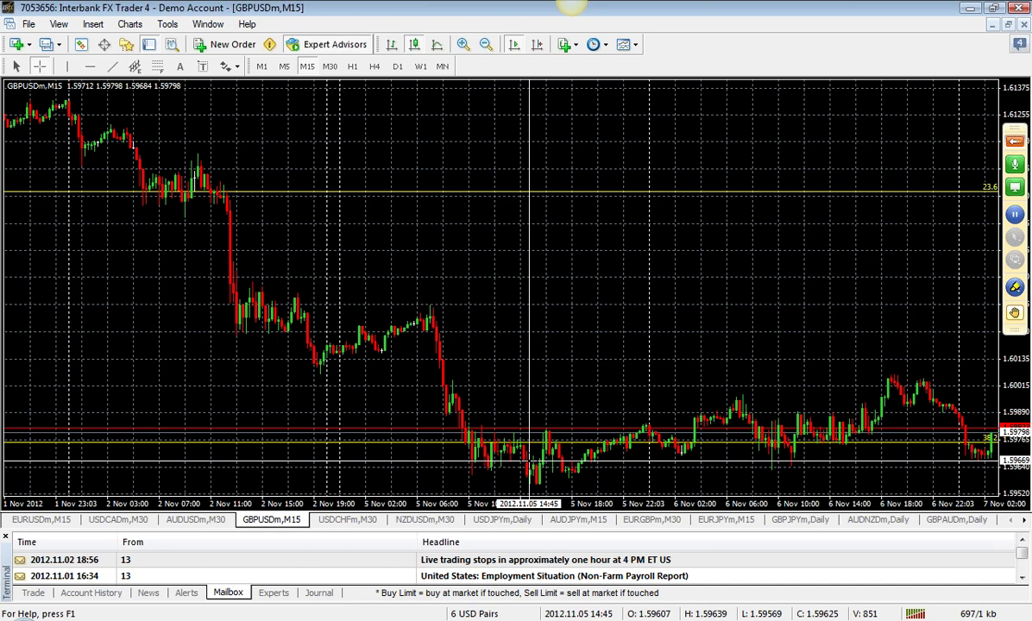
left_click_drag(529, 258, 544, 259)
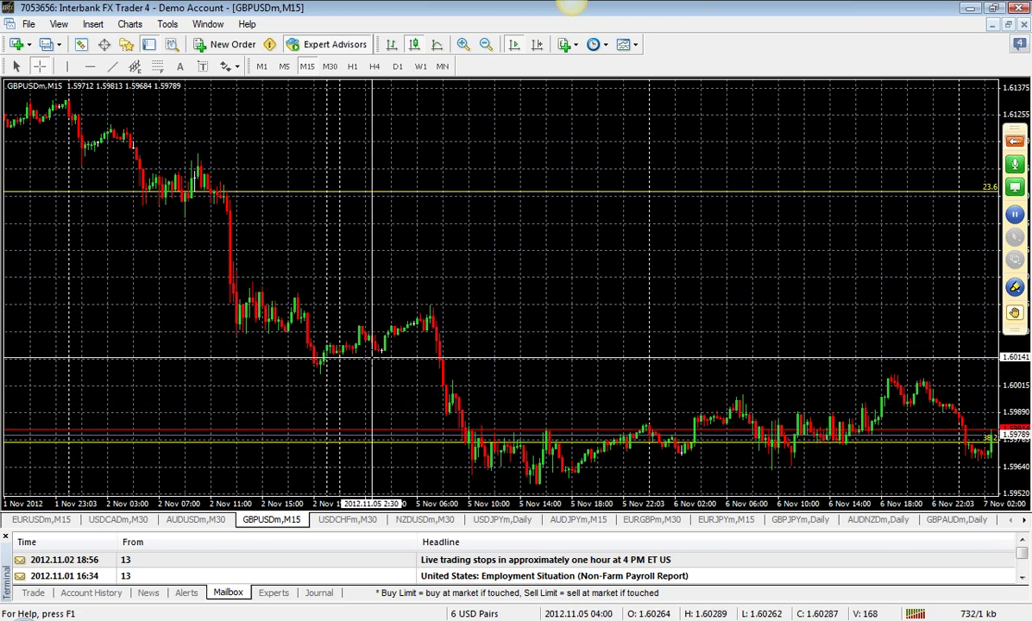
left_click(416, 334)
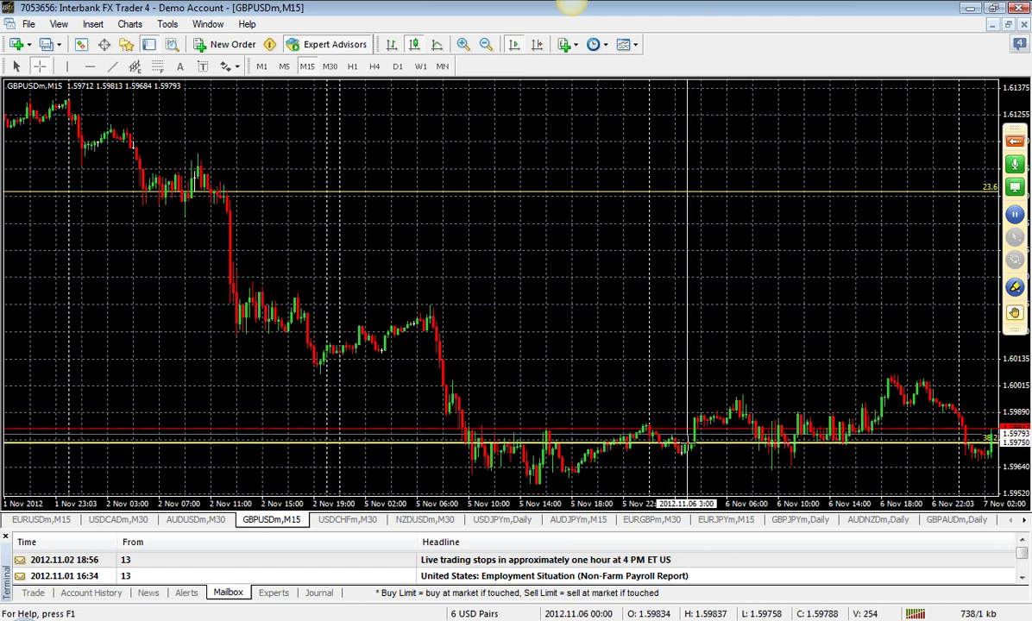
mouse_move(692, 451)
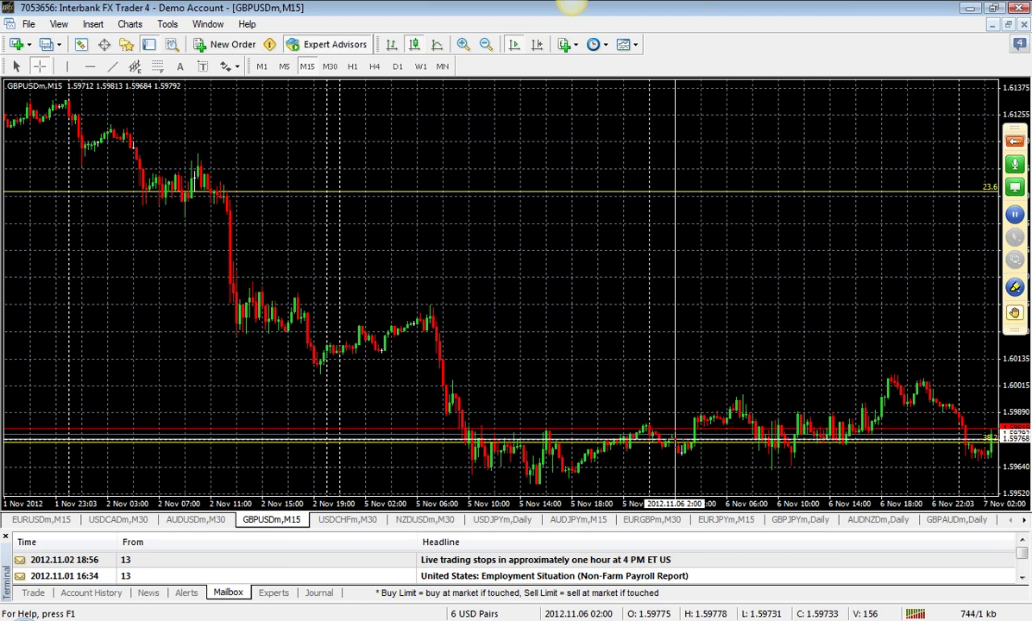
Step: Check the attendee questions in the GoToWebinar control panel, and restore the GBPUSDm chart to the tiled layout
left_click(1016, 143)
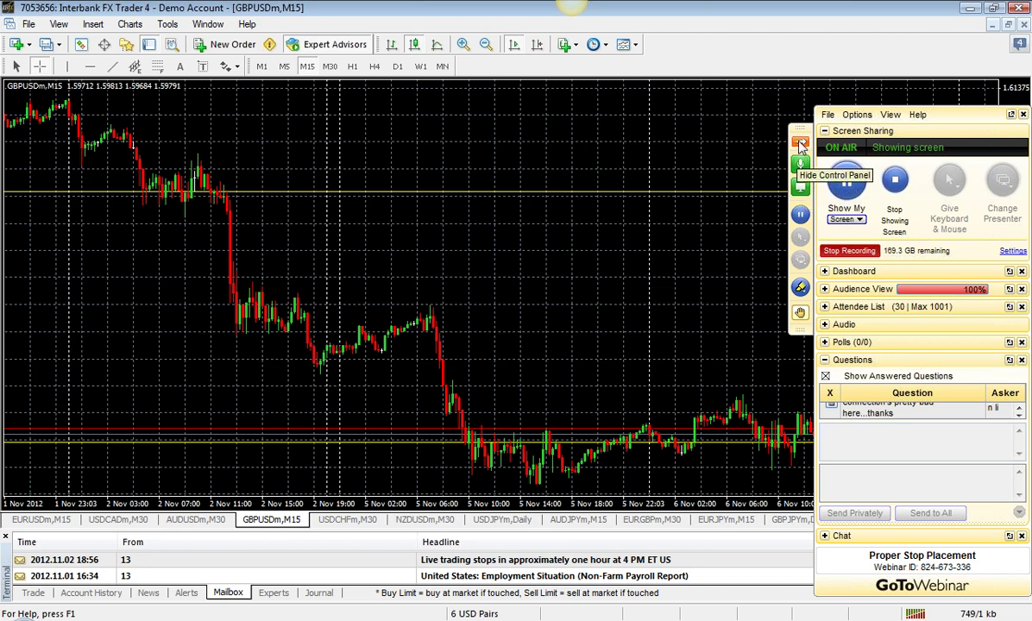
left_click(801, 145)
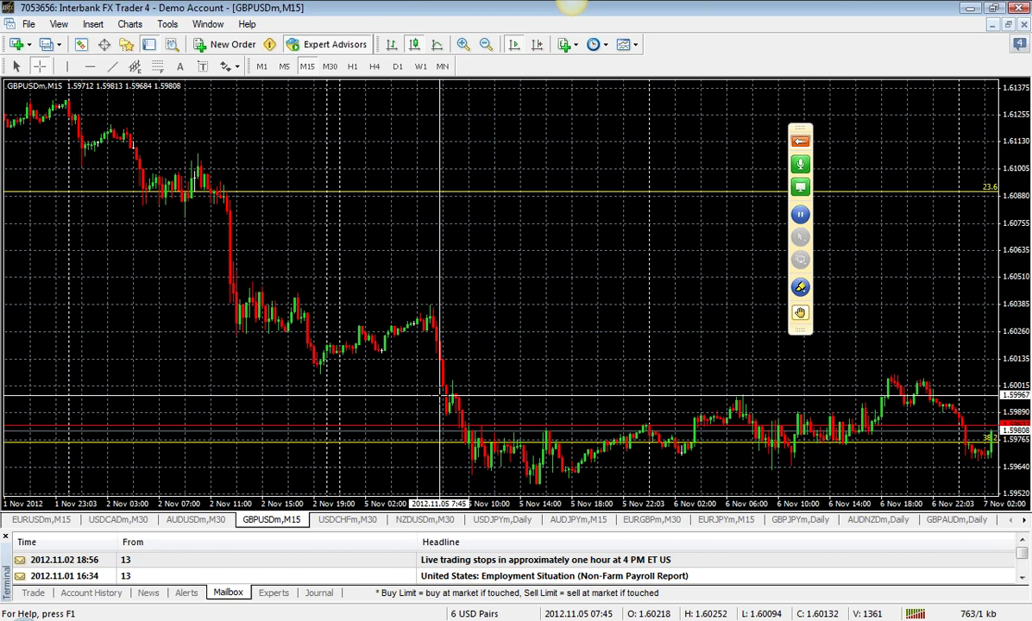
left_click(1009, 25)
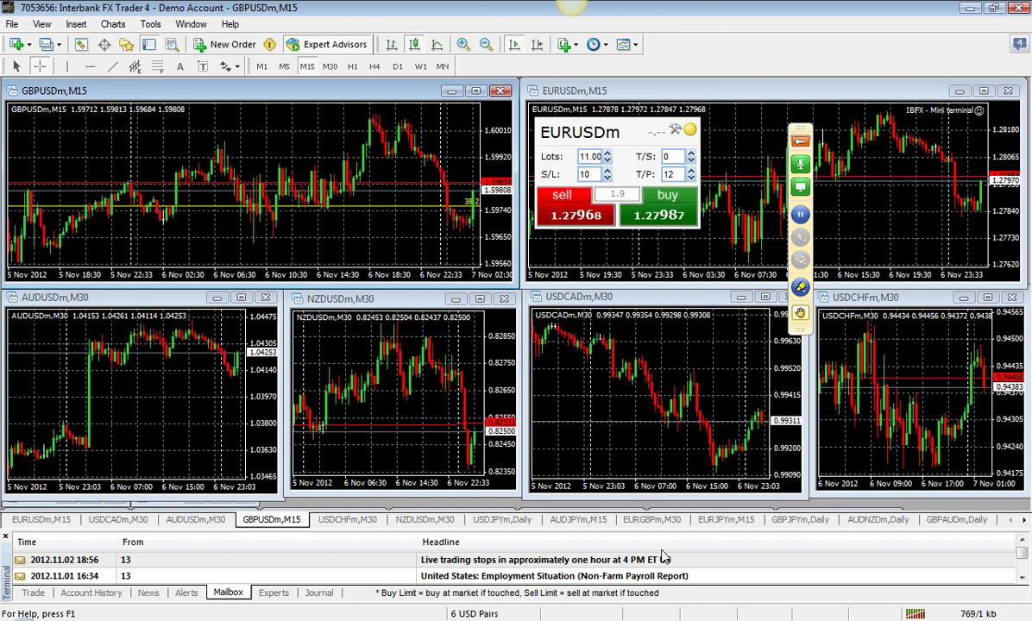
Step: Switch to the slide show, advance to the Swing Trading Analysis slide and show the taskbar
key("alt+Tab")
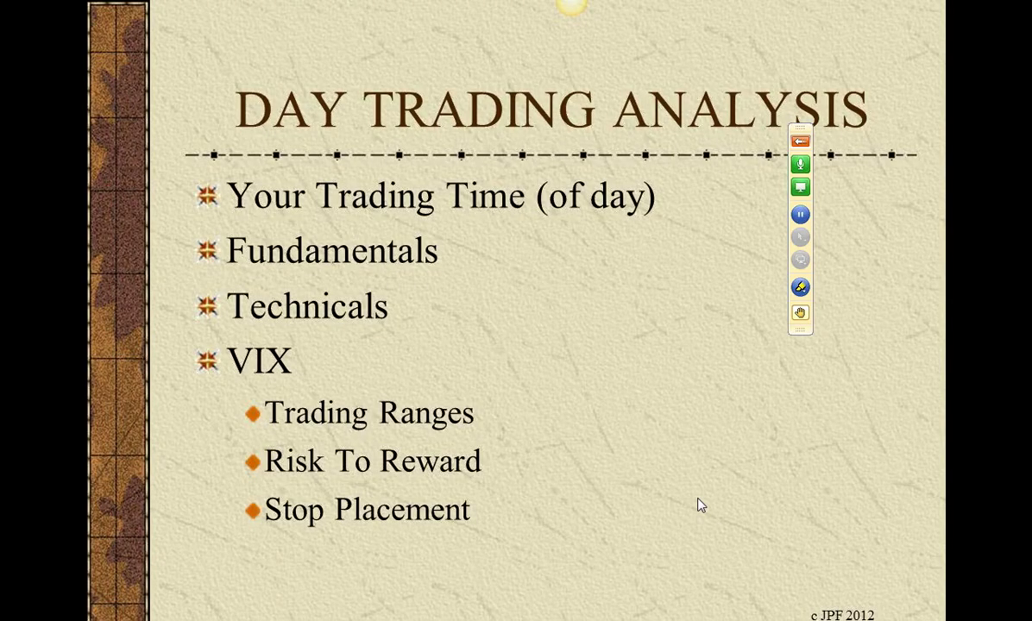
key("Right")
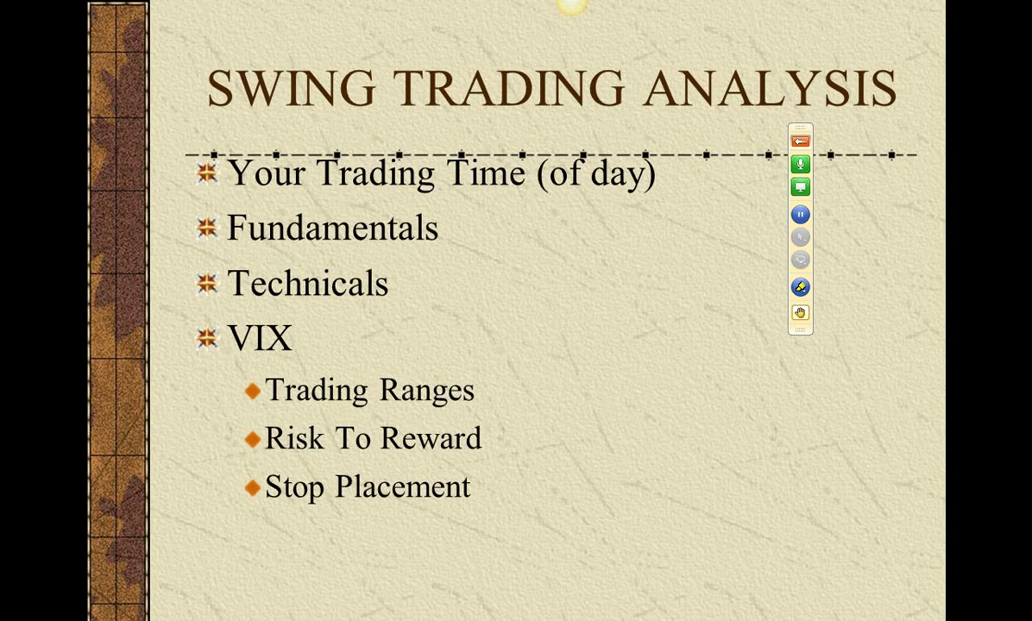
right_click(698, 500)
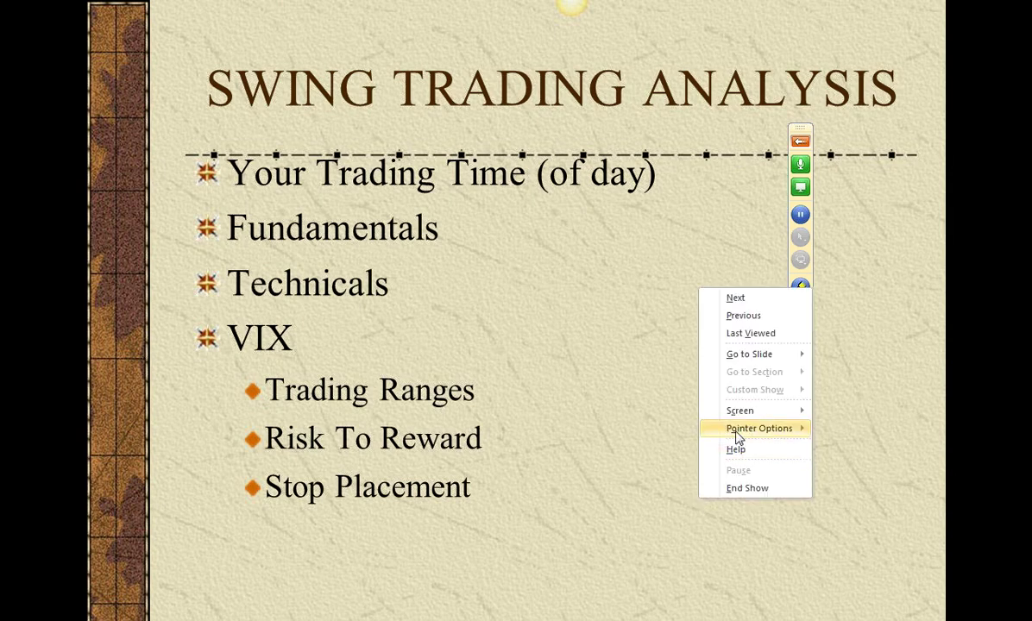
mouse_move(740, 412)
left_click(865, 474)
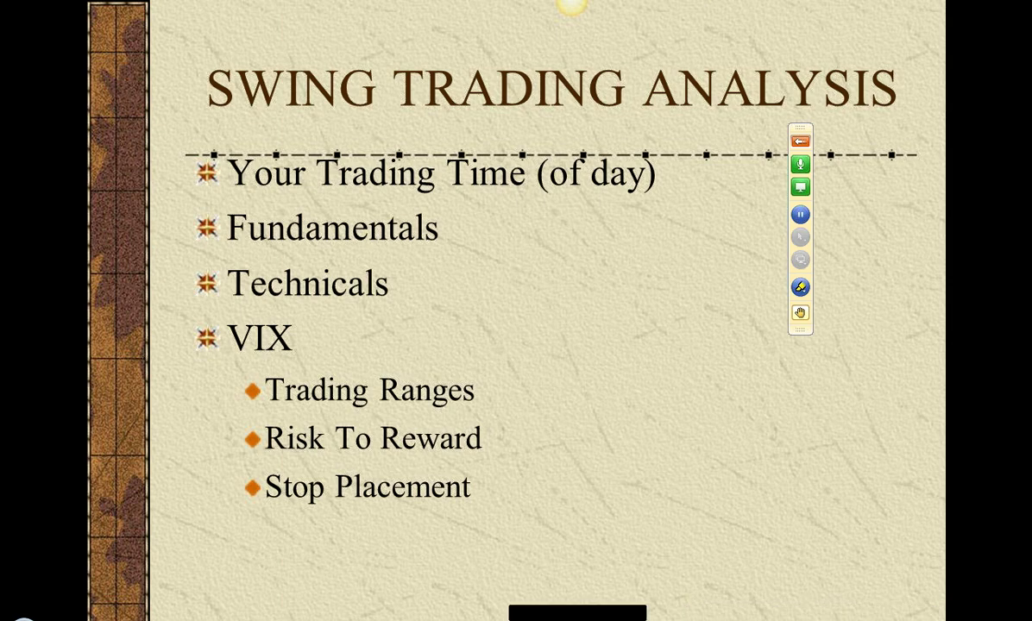
Step: Return to Interbank FX Trader, maximize the EURUSDm chart and set its timeframe to H1
left_click(578, 614)
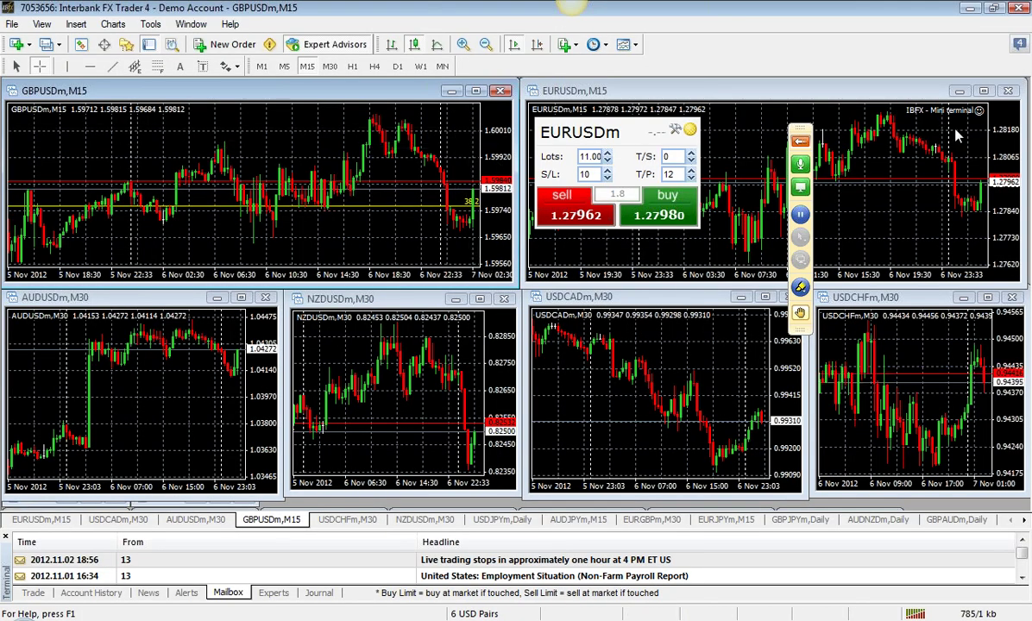
left_click(984, 91)
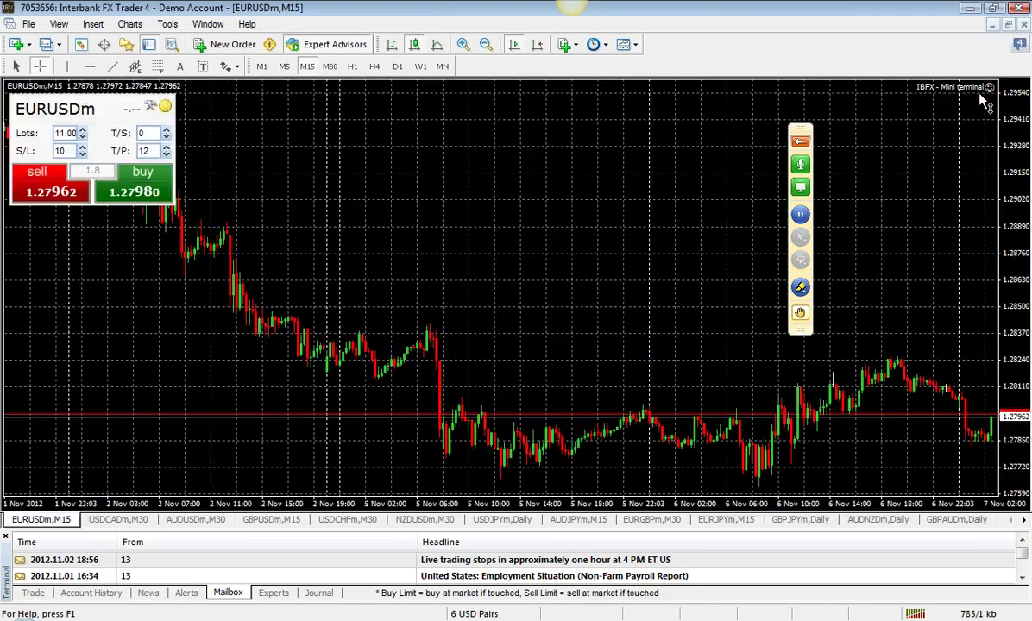
left_click(800, 136)
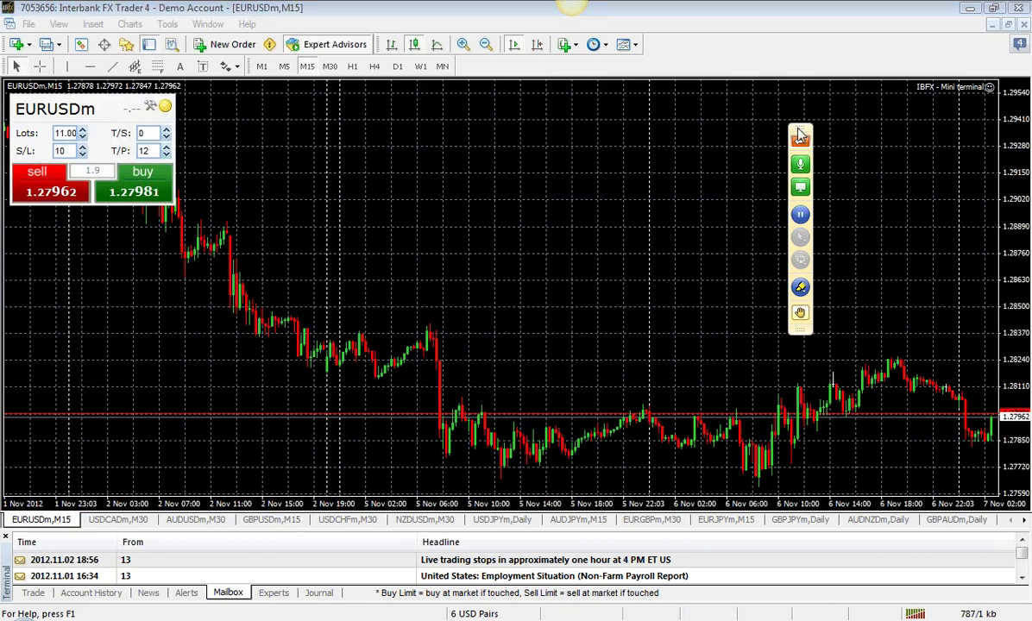
left_click(328, 71)
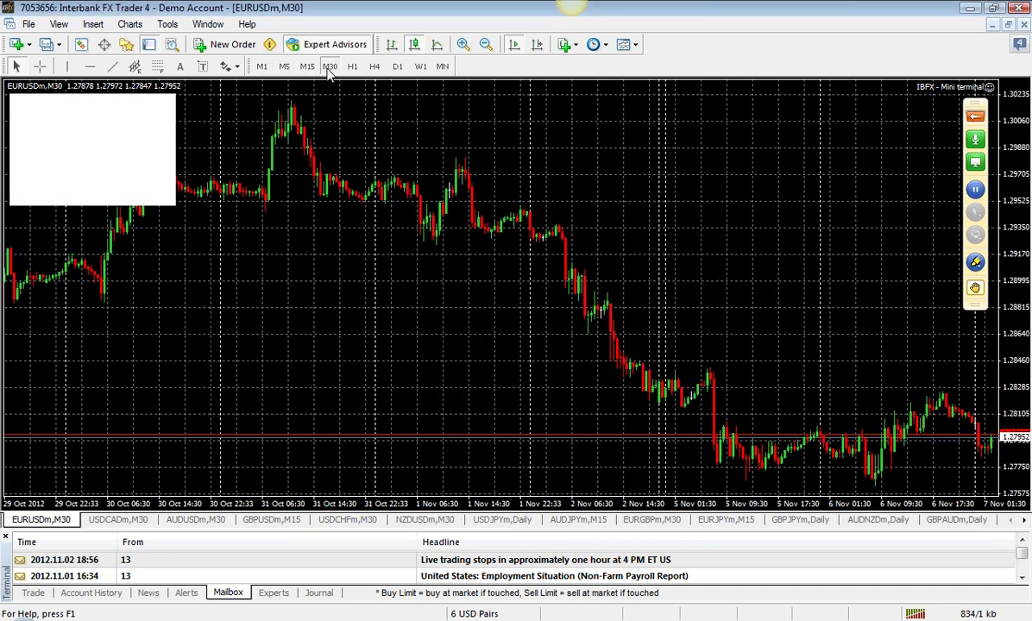
left_click(353, 68)
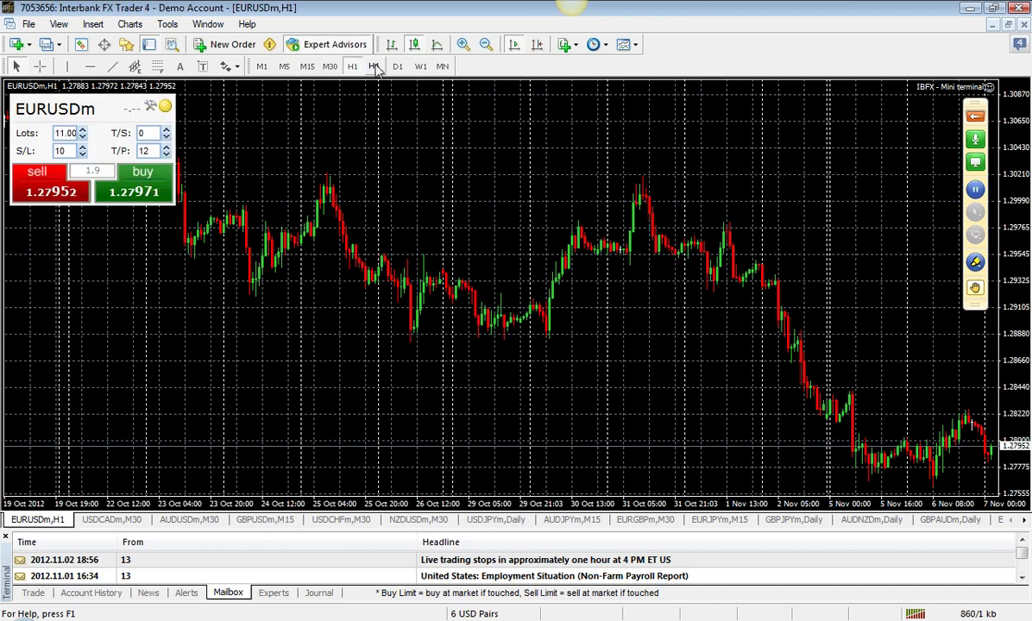
Step: Set the EURUSDm chart to the H4 timeframe, activate the crosshair and move the GoToWebinar toolbar off the latest candles
left_click(375, 67)
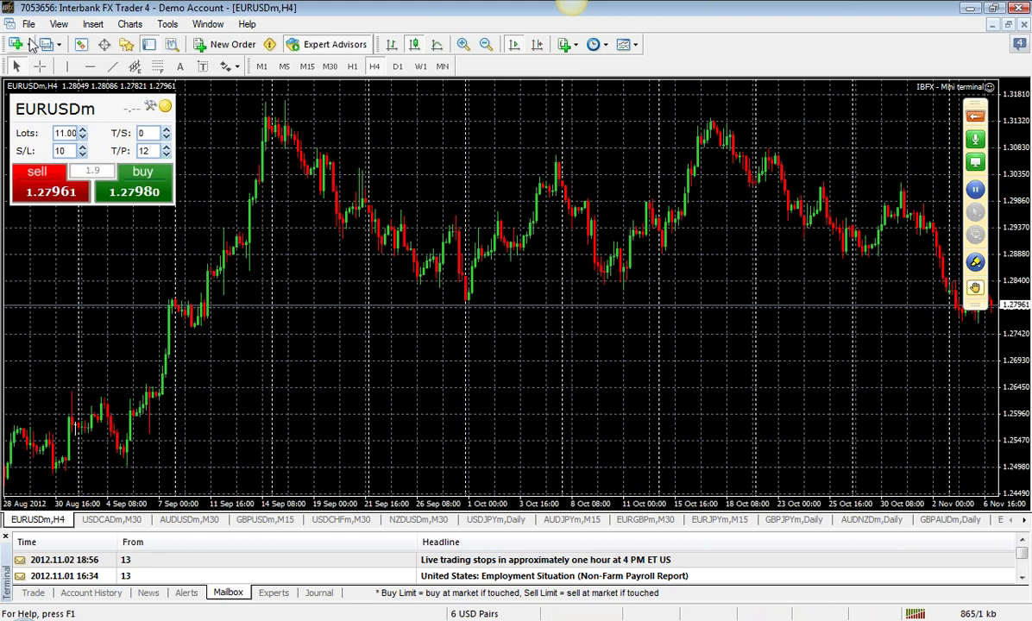
left_click(39, 67)
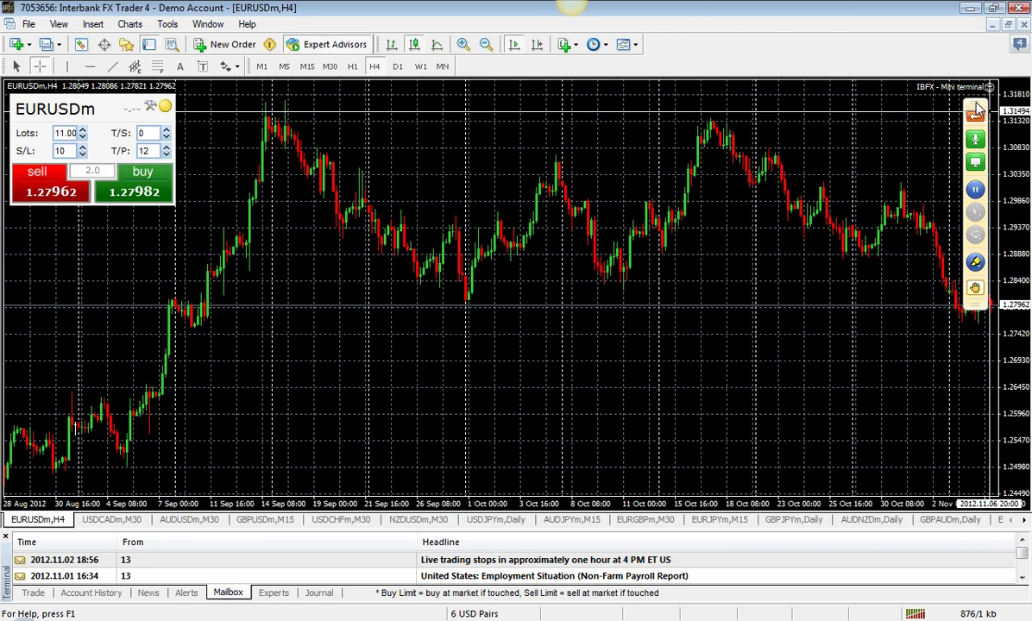
left_click(978, 107)
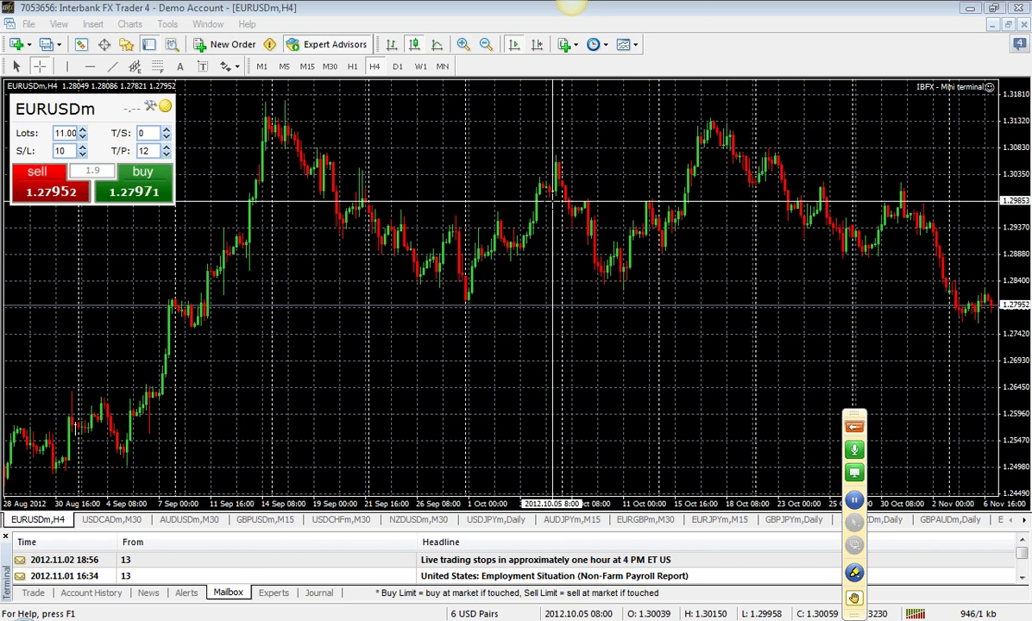
Step: Read the attendee questions in the GoToWebinar control panel, then collapse the panel again
left_click(857, 429)
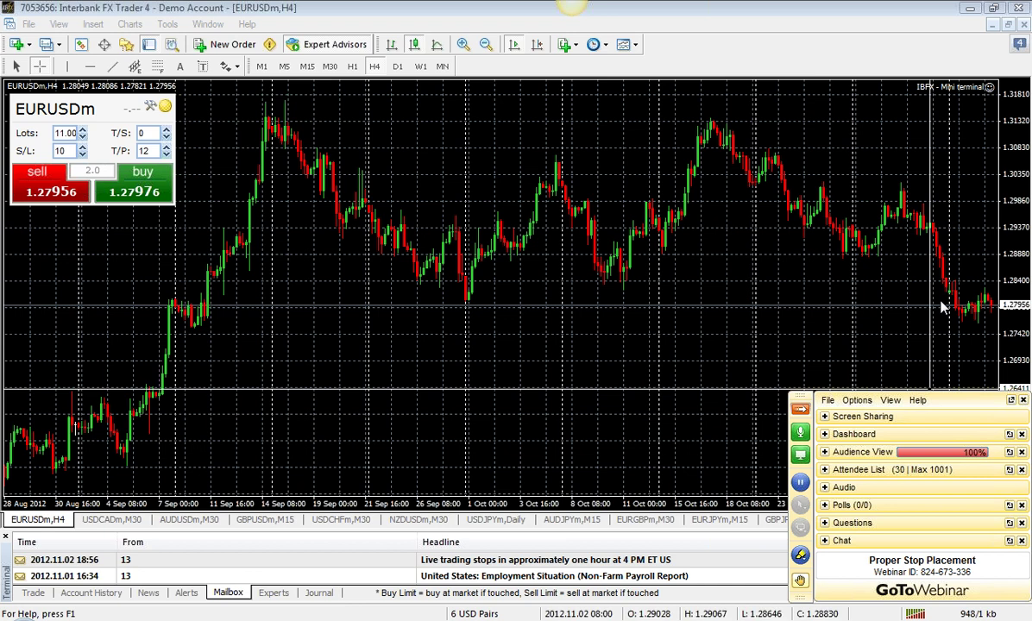
left_click(820, 254)
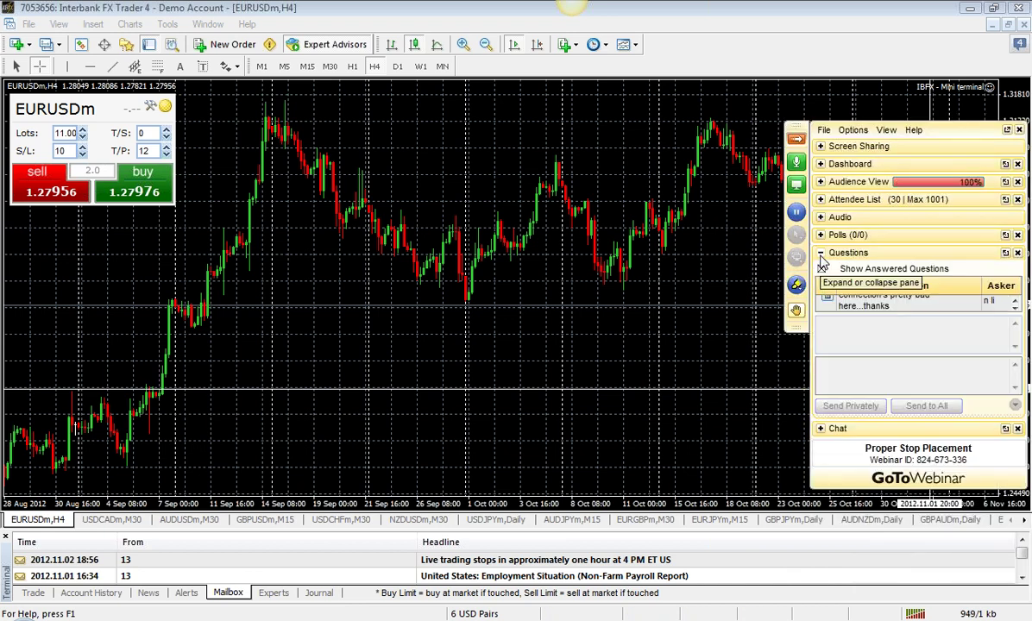
left_click(1014, 300)
left_click(1015, 300)
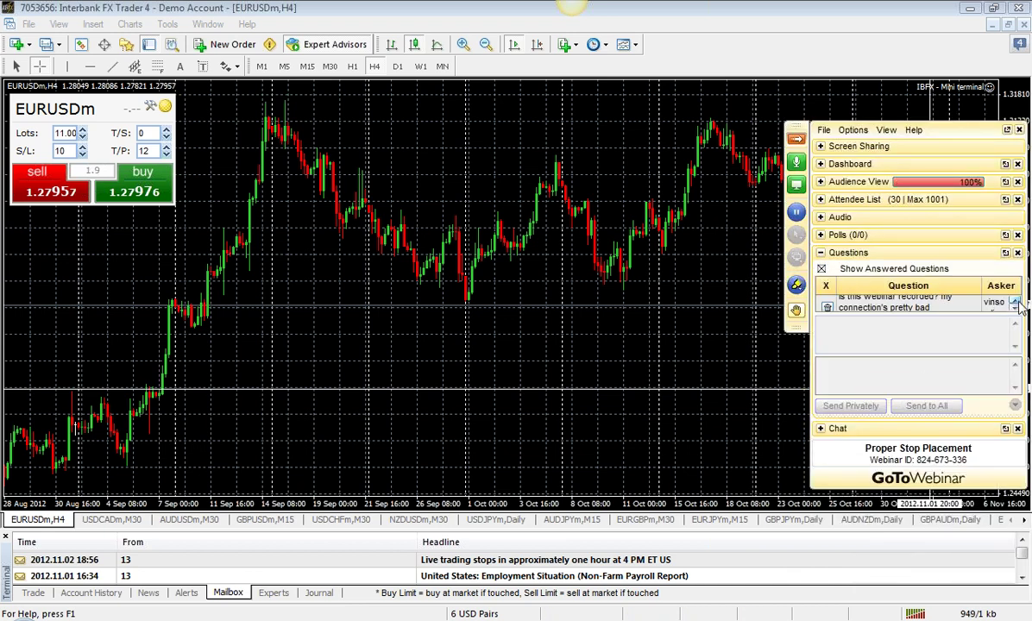
left_click(1016, 309)
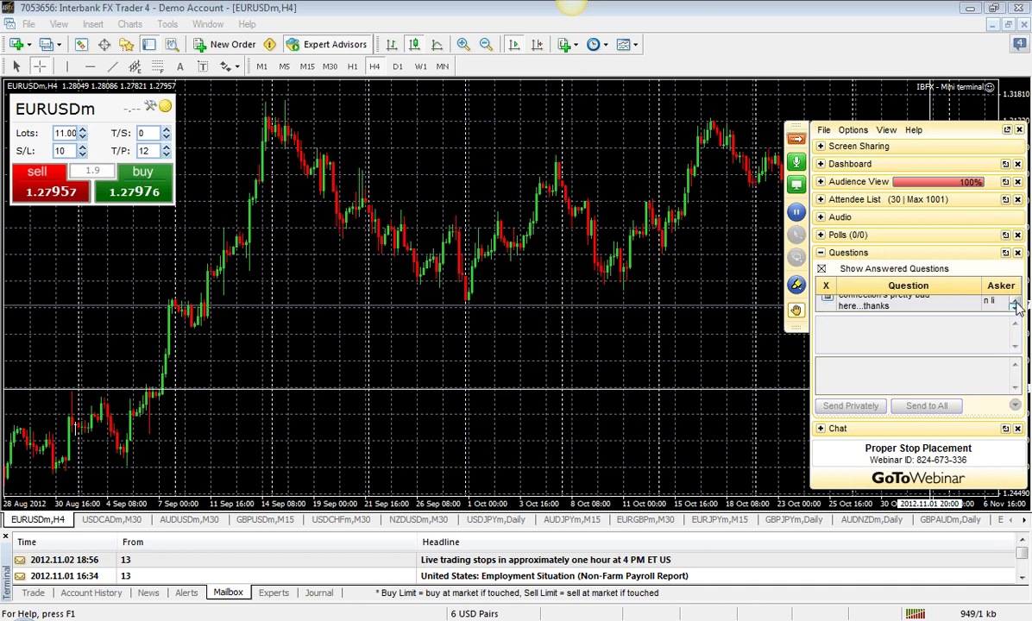
left_click(795, 141)
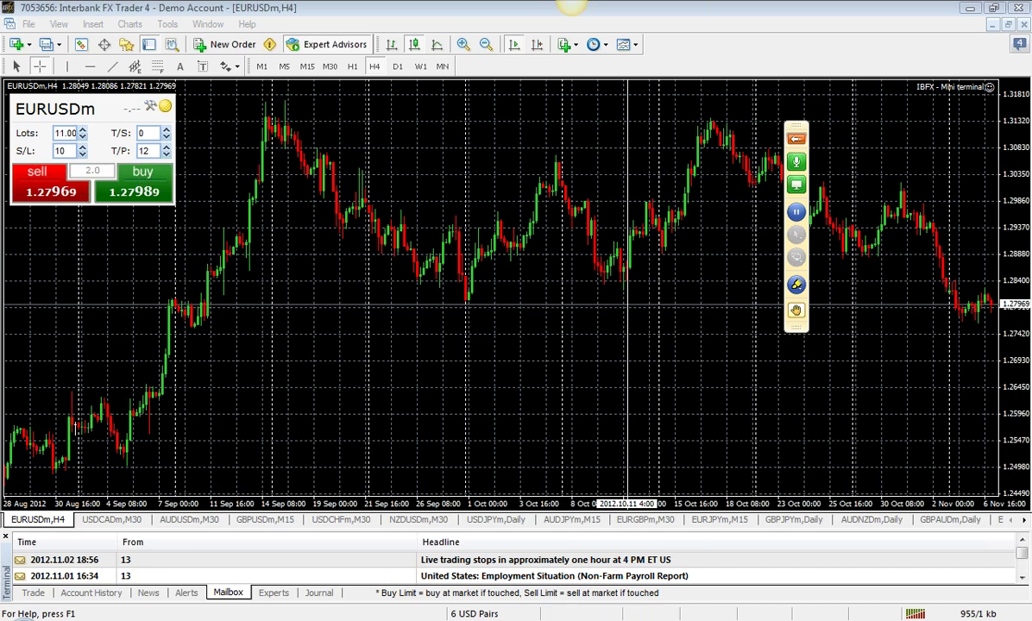
Step: Switch to the slide show and advance to the Position Trading Analysis slide
key("alt+Tab")
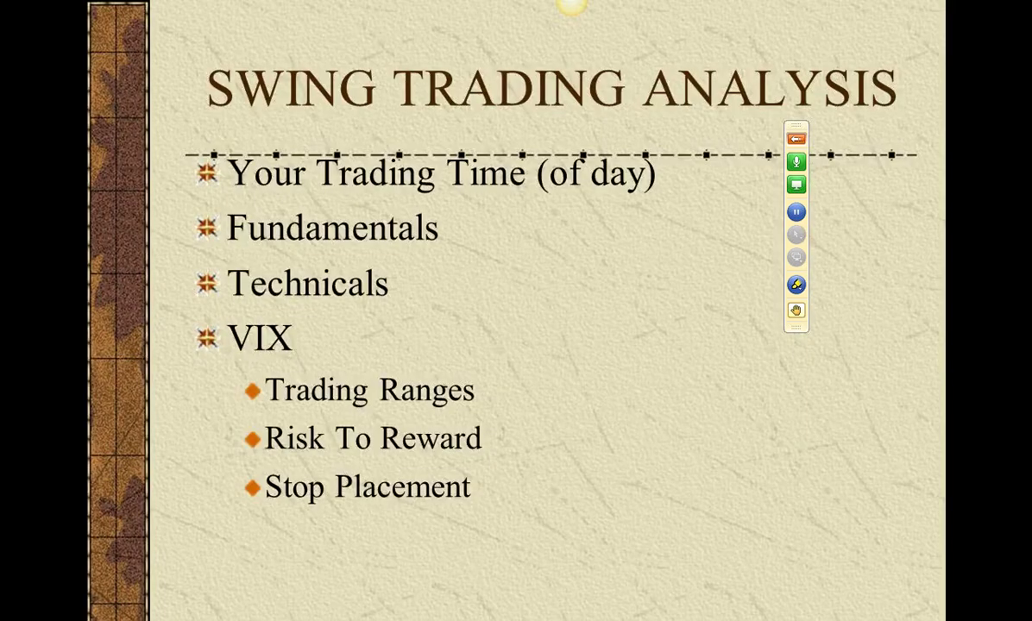
key("Right")
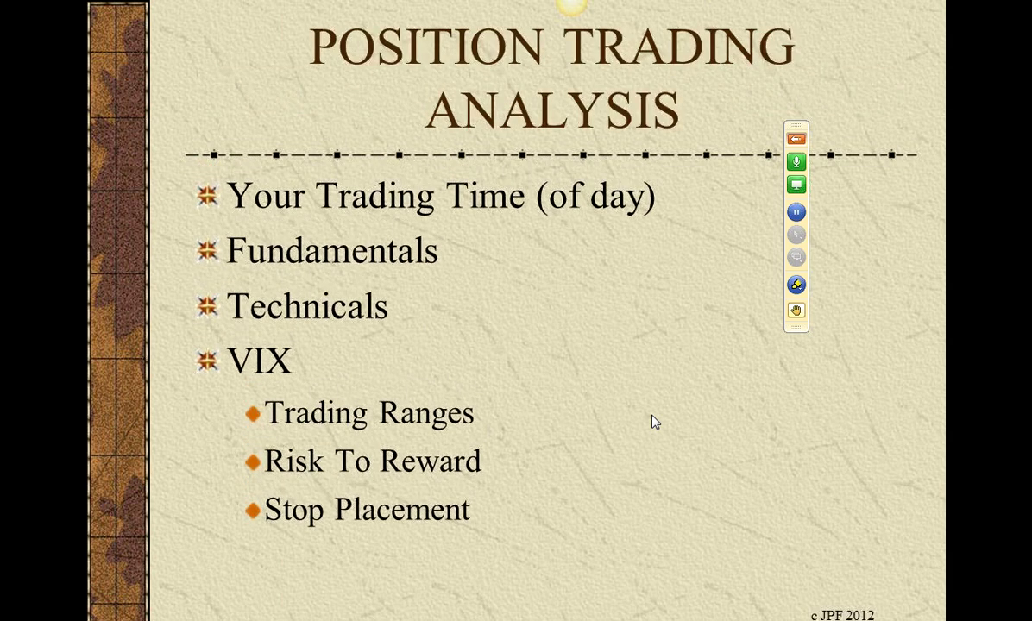
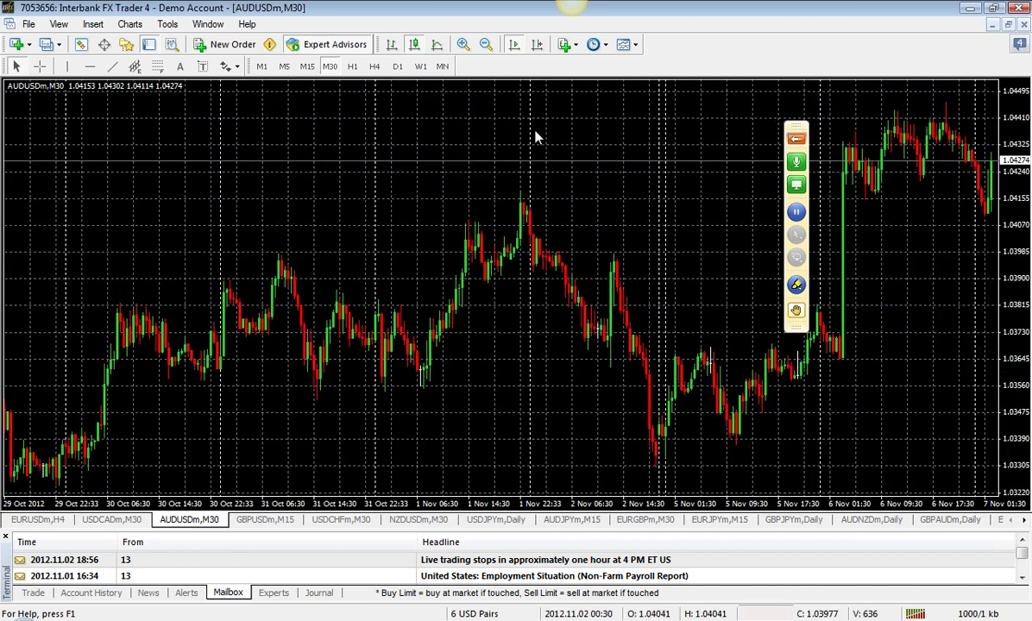
Step: Set the AUDUSDm chart to the Daily timeframe, move the GoToWebinar toolbar out of the way and activate the crosshair
left_click(375, 67)
left_click(396, 67)
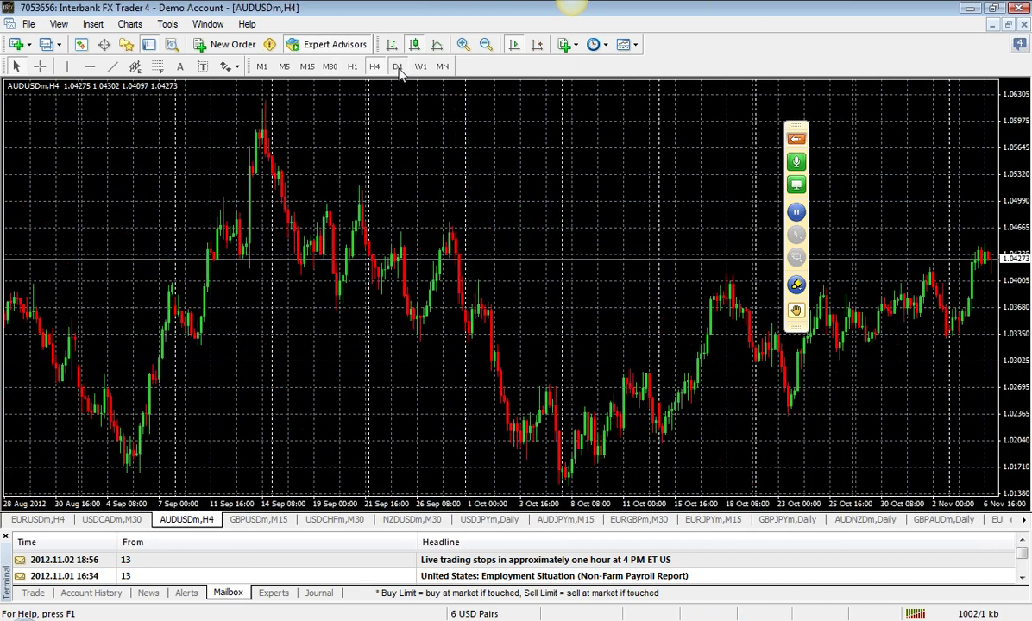
left_click(796, 132)
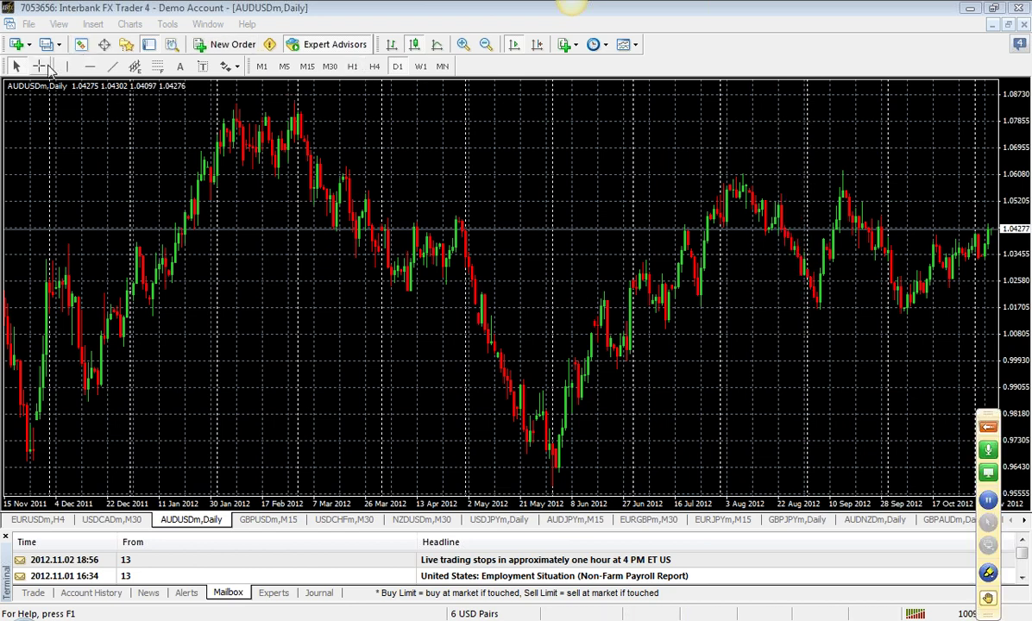
left_click(38, 67)
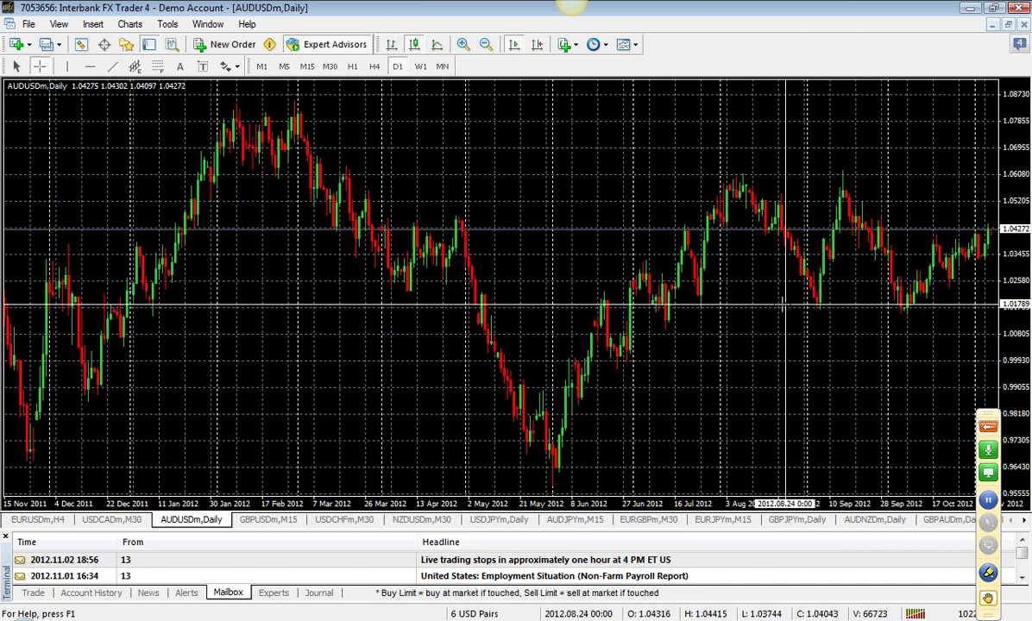
Step: Draw horizontal lines on the AUDUSDm daily chart at about 1.016 along the recent lows and about 1.058 near the highs
left_click(90, 66)
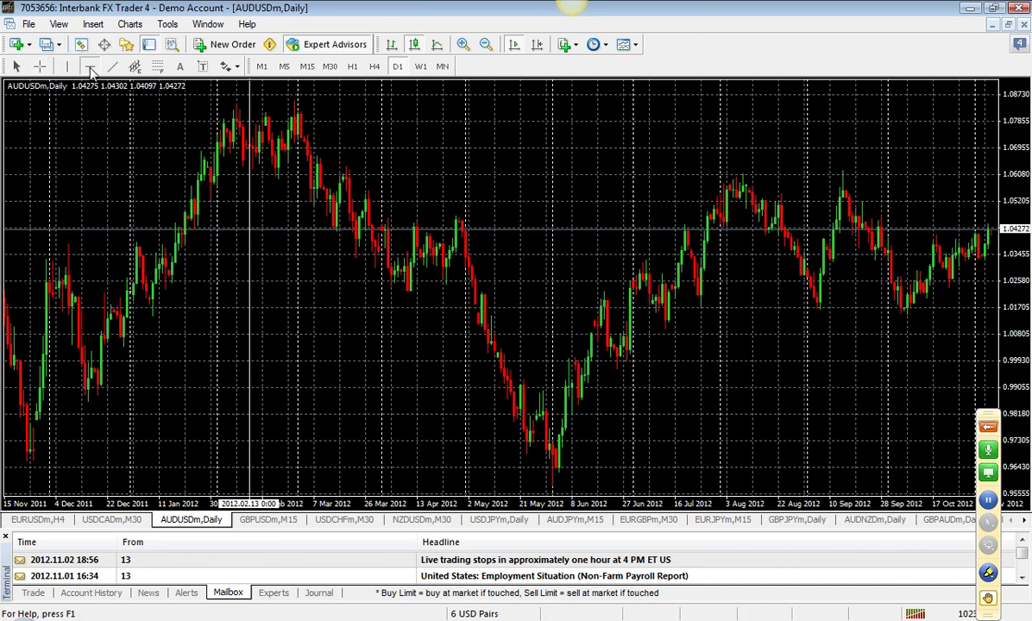
left_click(691, 308)
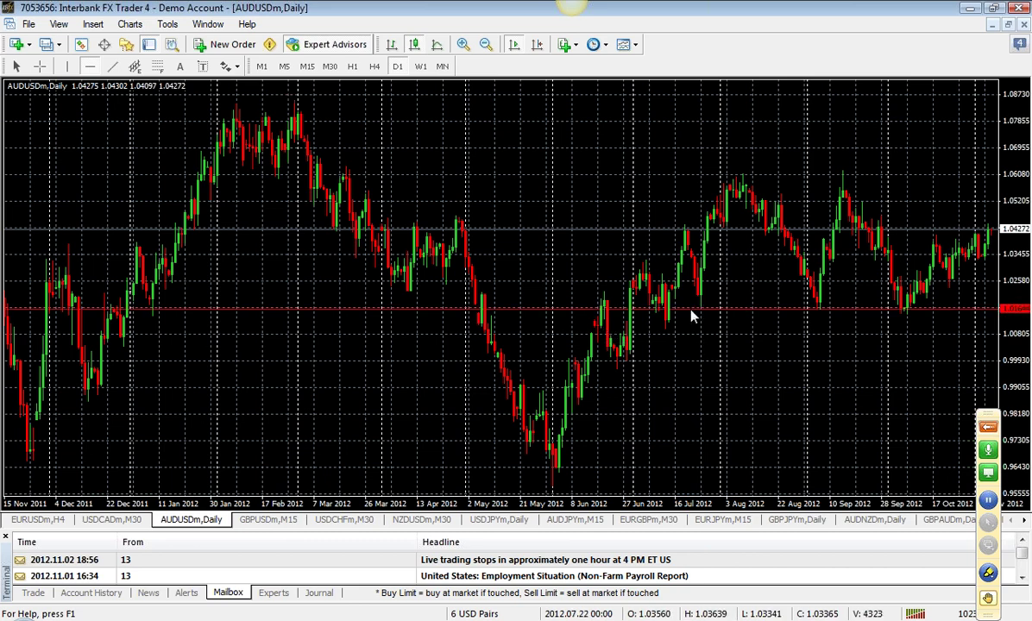
left_click(90, 66)
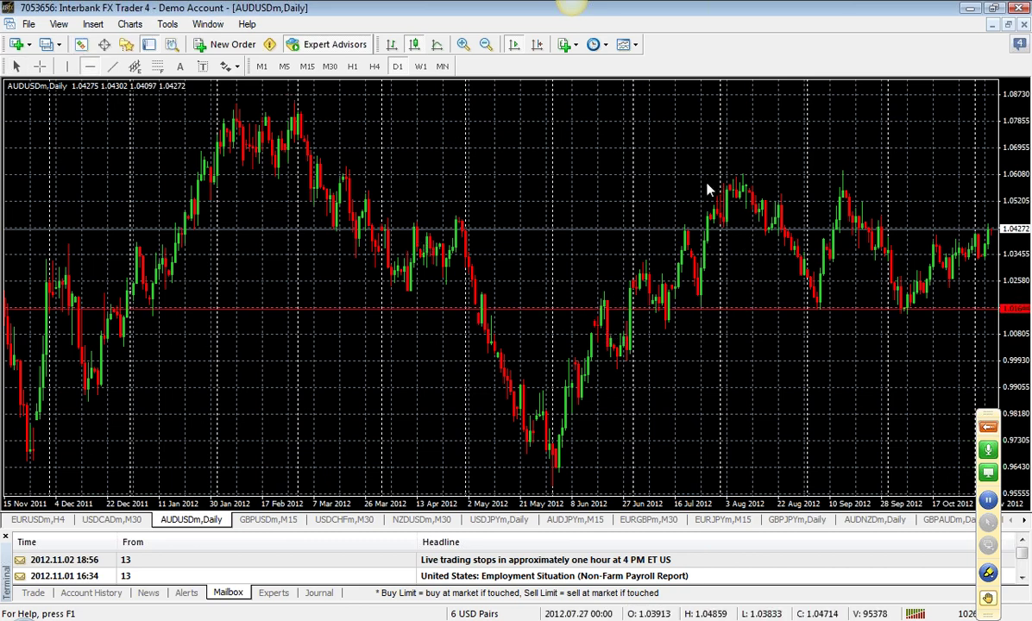
left_click(664, 182)
Step: Draw a Fibonacci retracement on the AUDUSDm daily chart from the September high at about 1.056 down to about 1.015
left_click(40, 67)
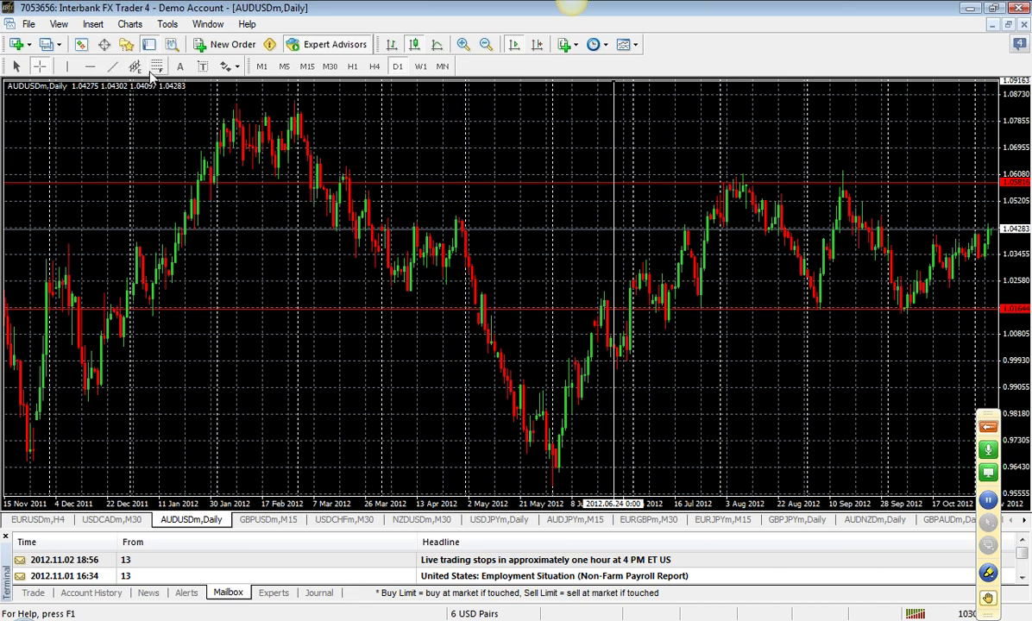
left_click(158, 72)
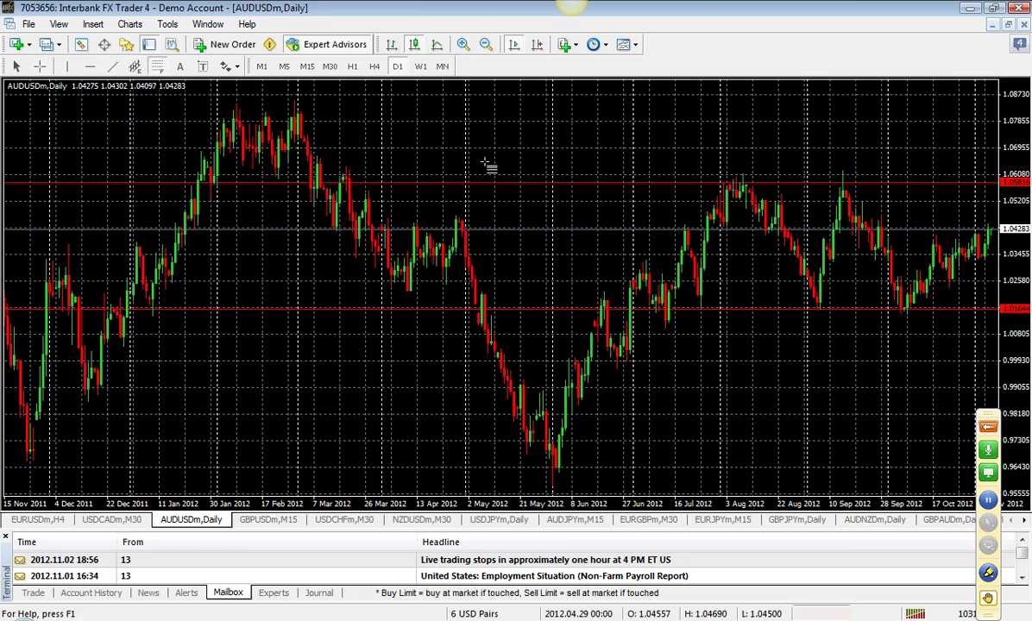
left_click(843, 185)
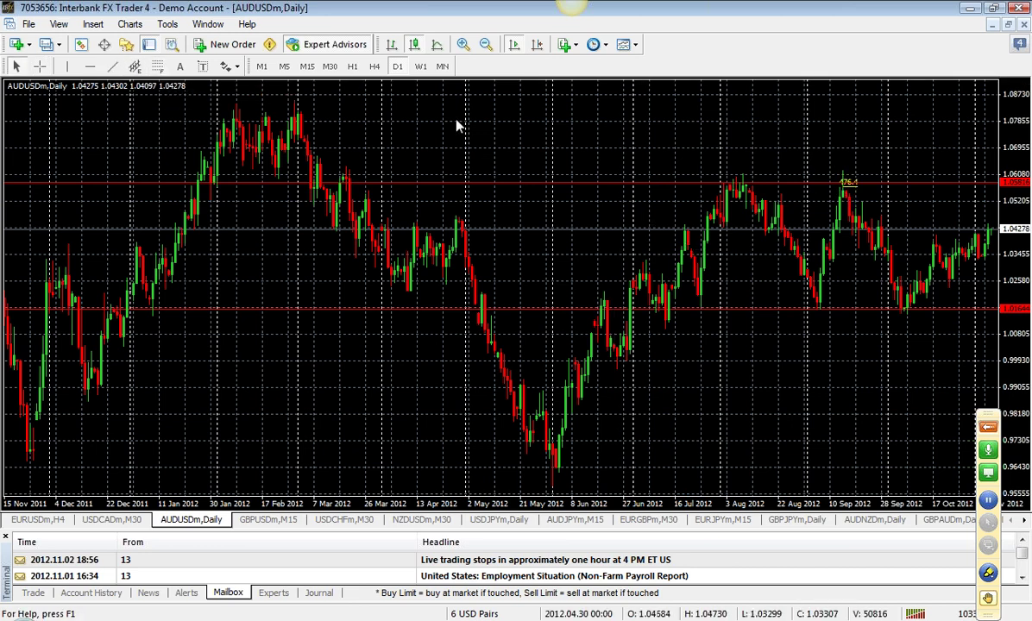
left_click(155, 68)
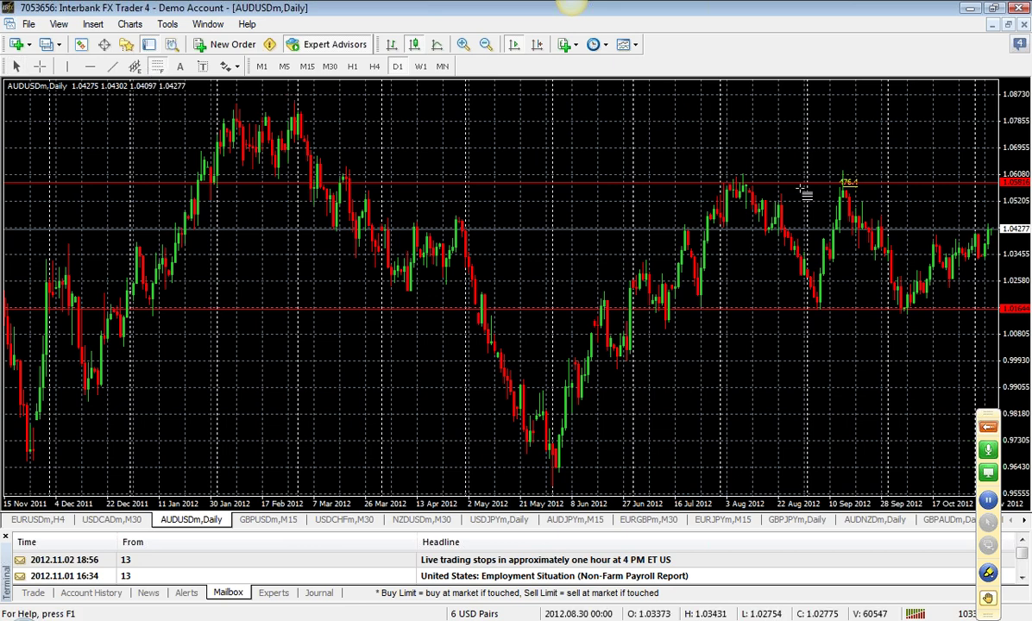
left_click_drag(849, 190, 880, 307)
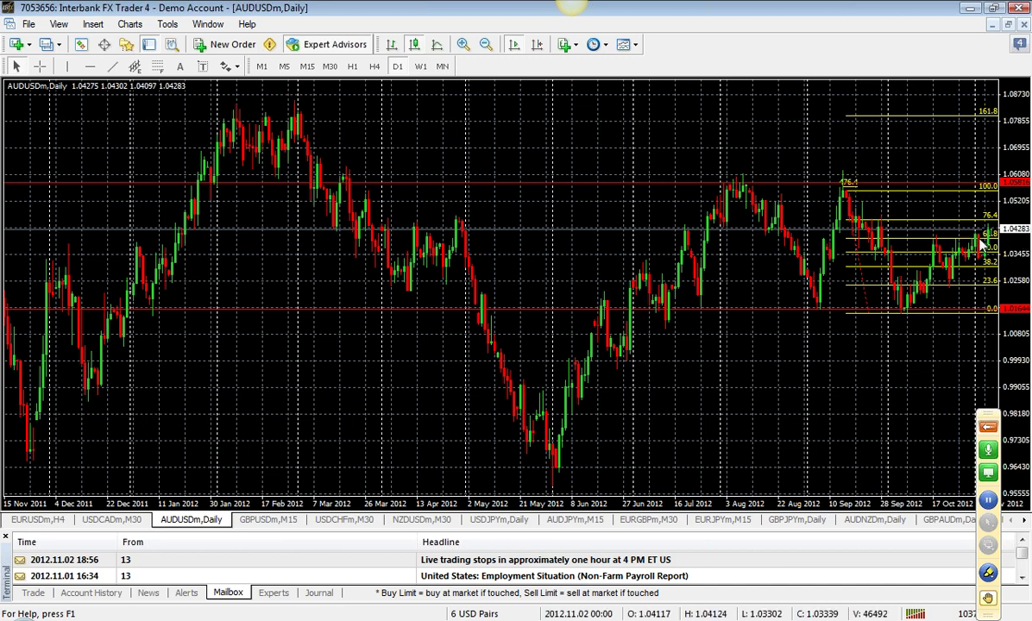
Step: Restore the AUDUSDm chart to the tiled layout and move the GoToWebinar toolbar higher up over the charts
mouse_move(992, 240)
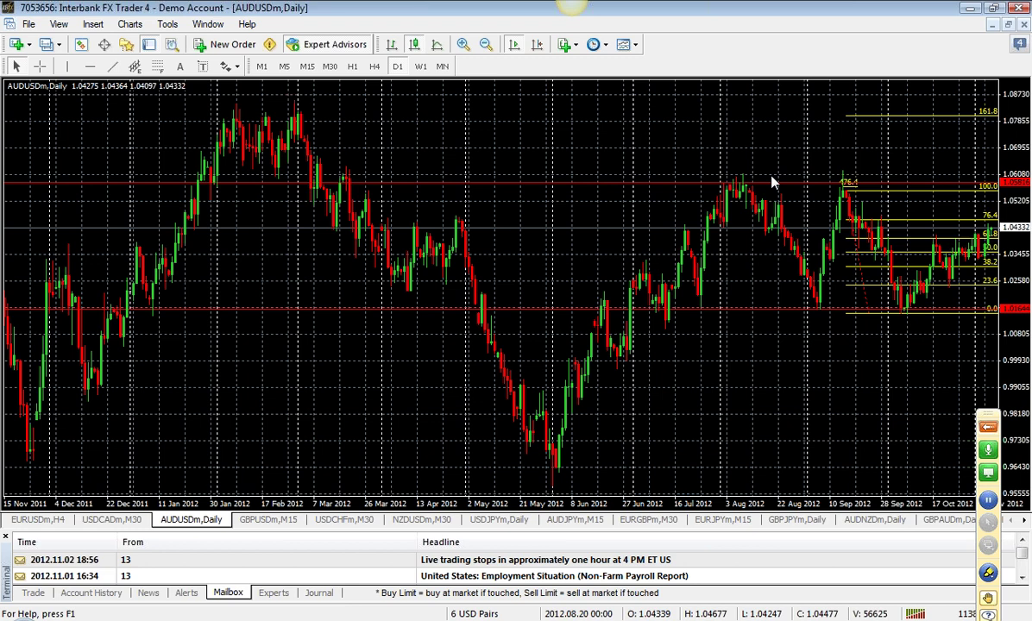
left_click(1009, 24)
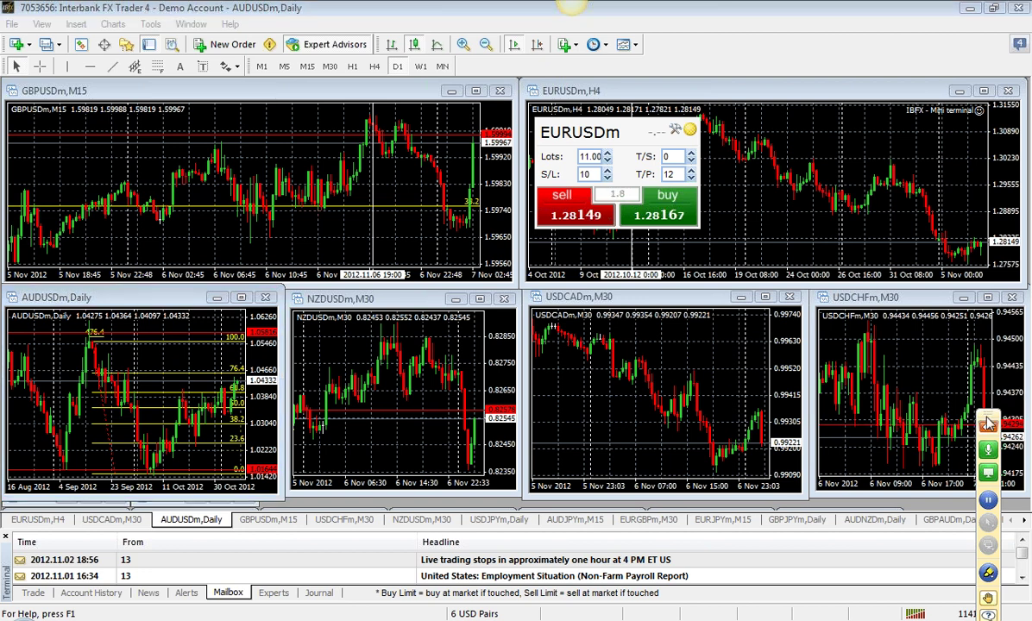
left_click_drag(988, 422, 989, 192)
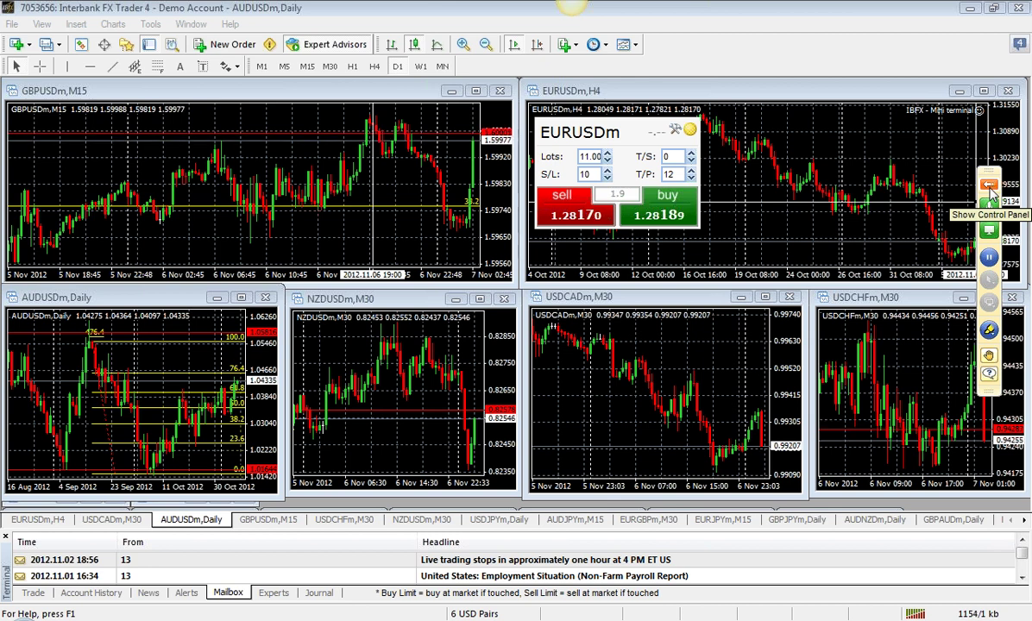
Step: Examine the attendee questions in the GoToWebinar control panel one by one, including the one about moving stops to break even
left_click(990, 190)
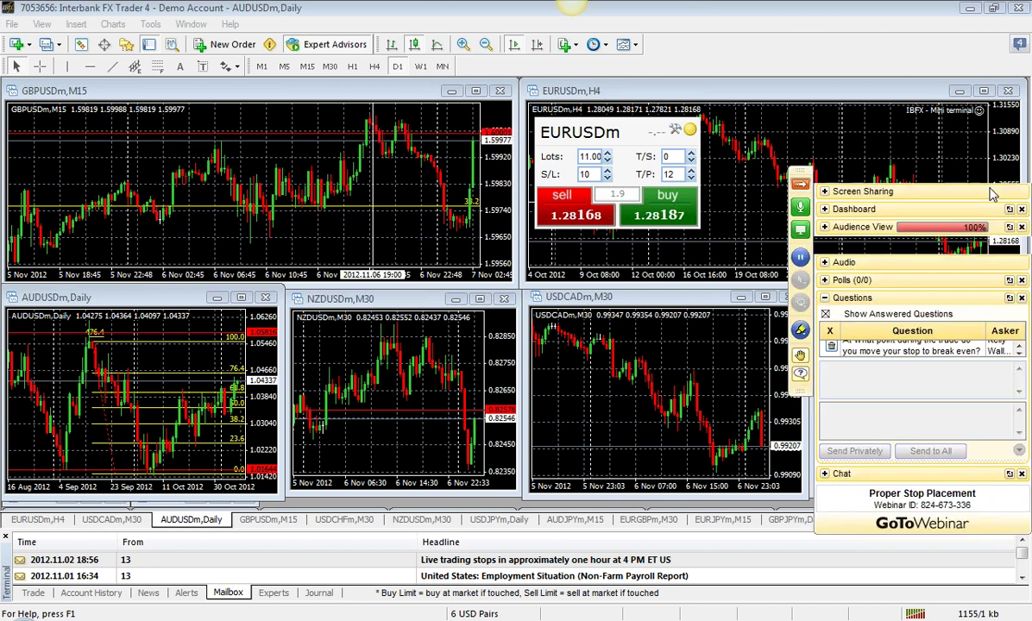
left_click(1019, 352)
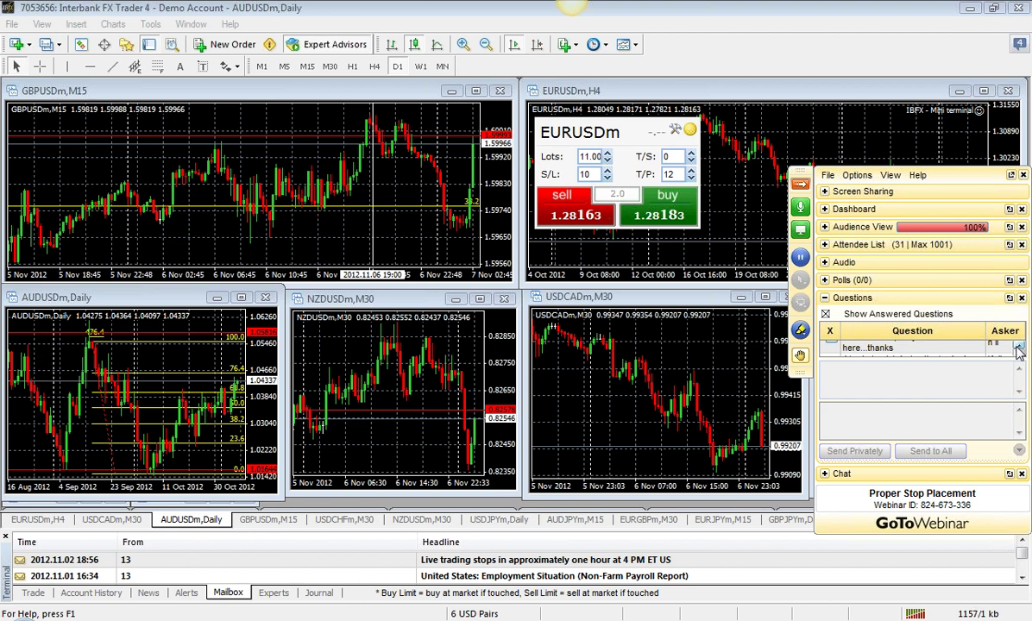
scroll(1019, 357, "up", 1)
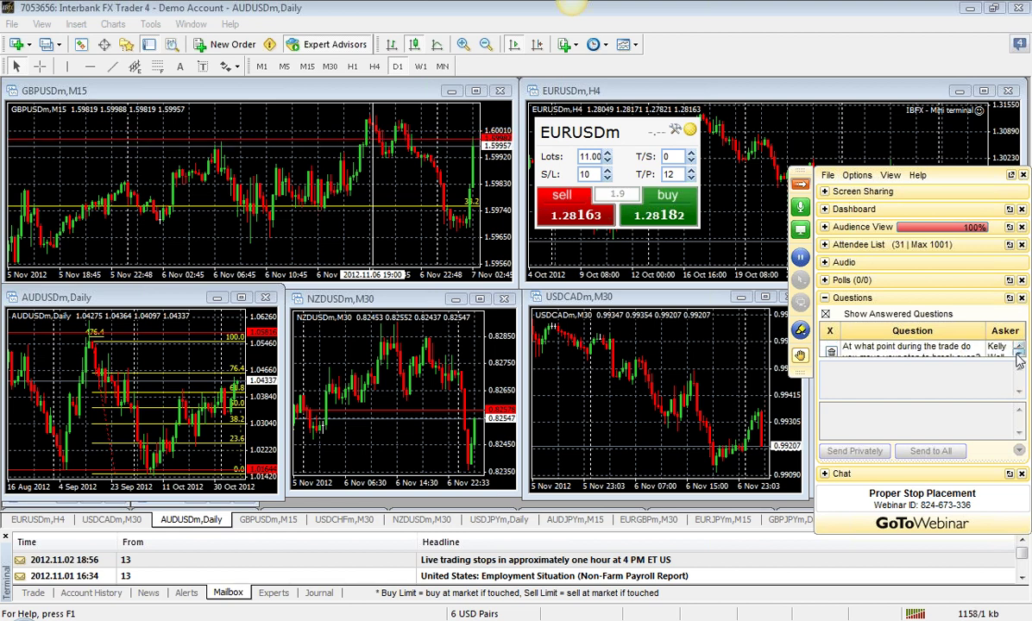
scroll(1019, 361, "down", 1)
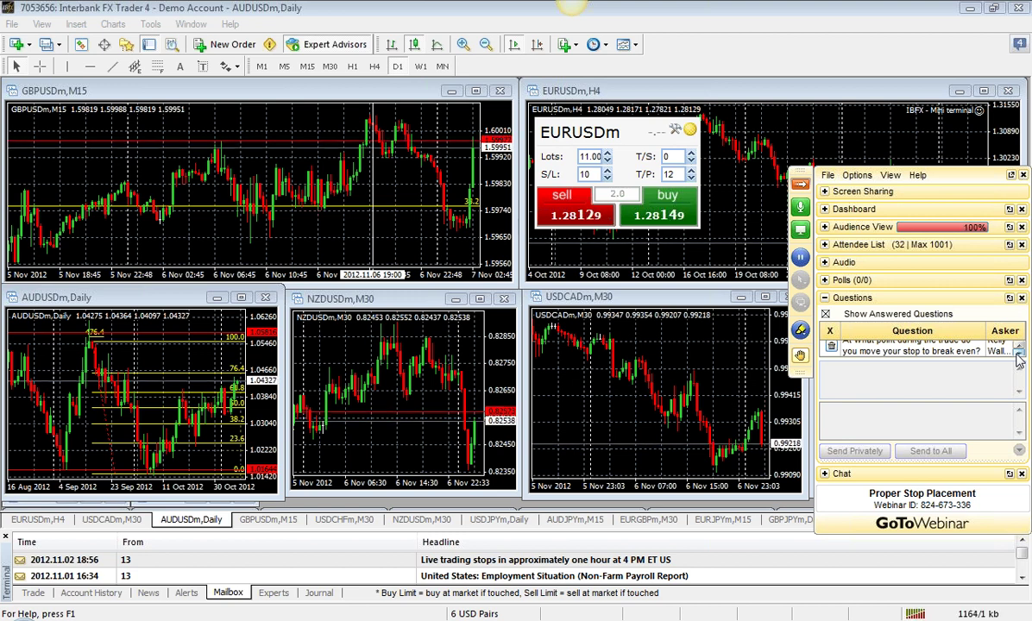
left_click(1019, 361)
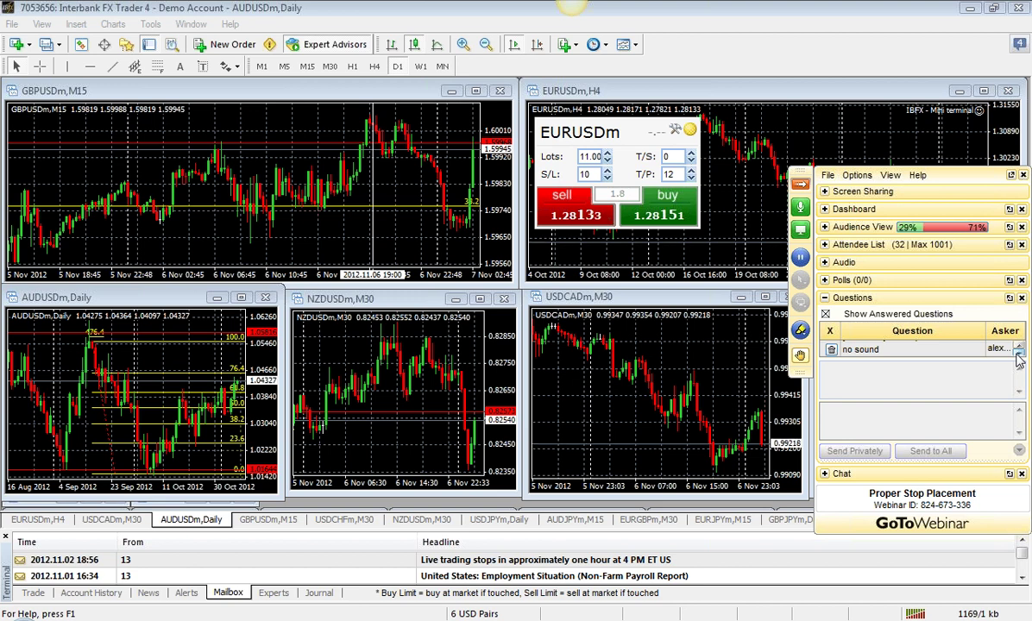
left_click(1019, 361)
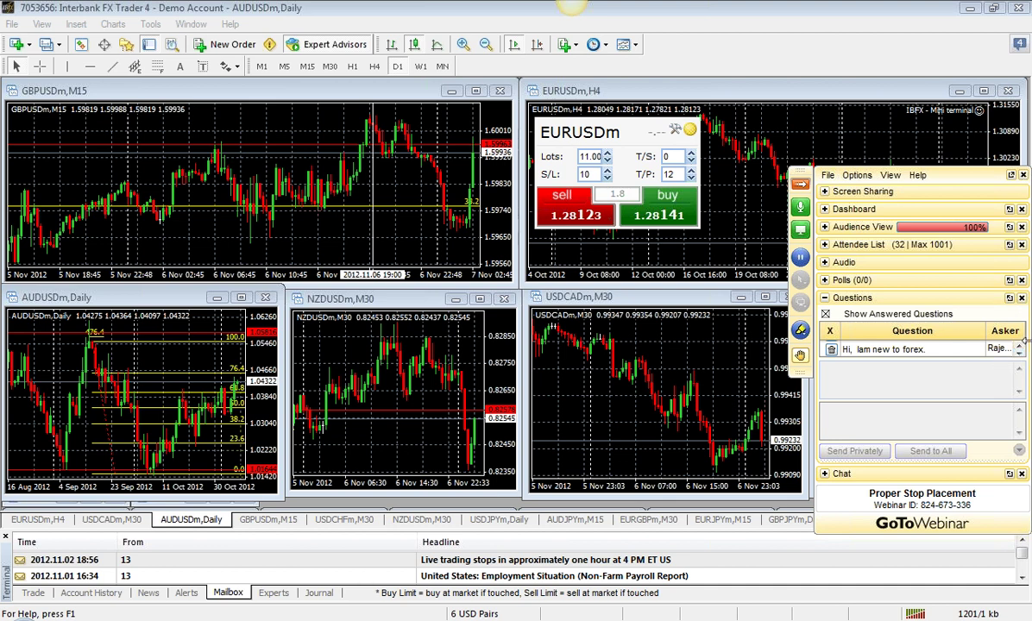
scroll(1023, 346, "down", 1)
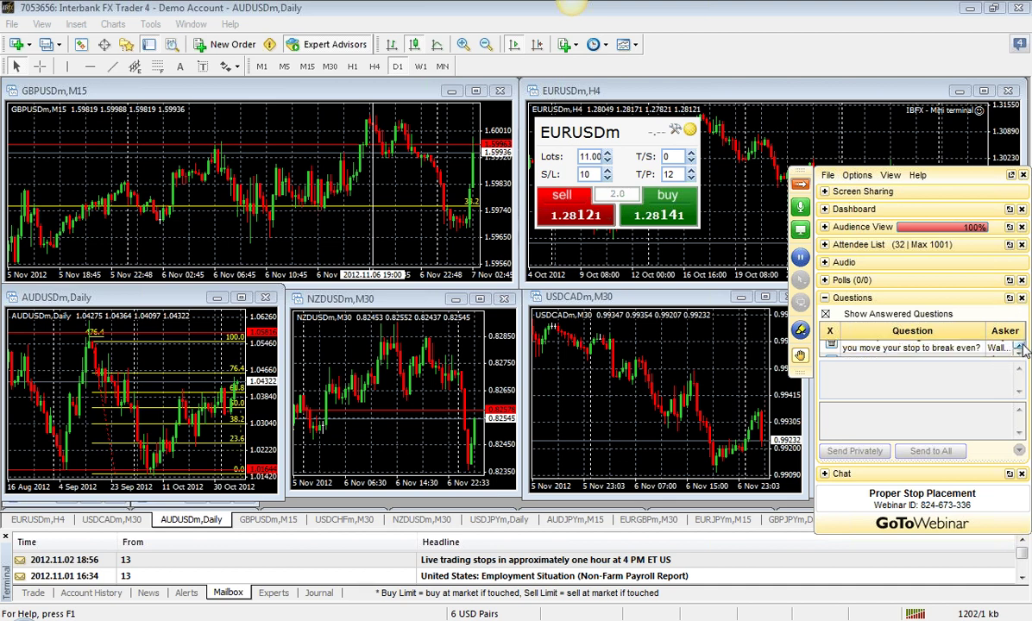
scroll(1023, 353, "down", 1)
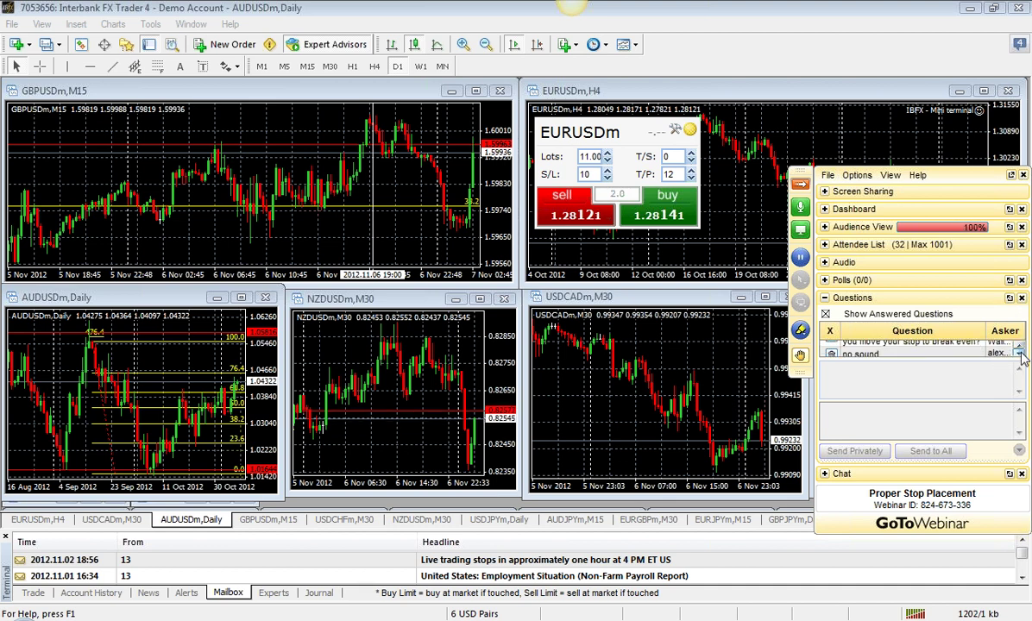
left_click(1019, 349)
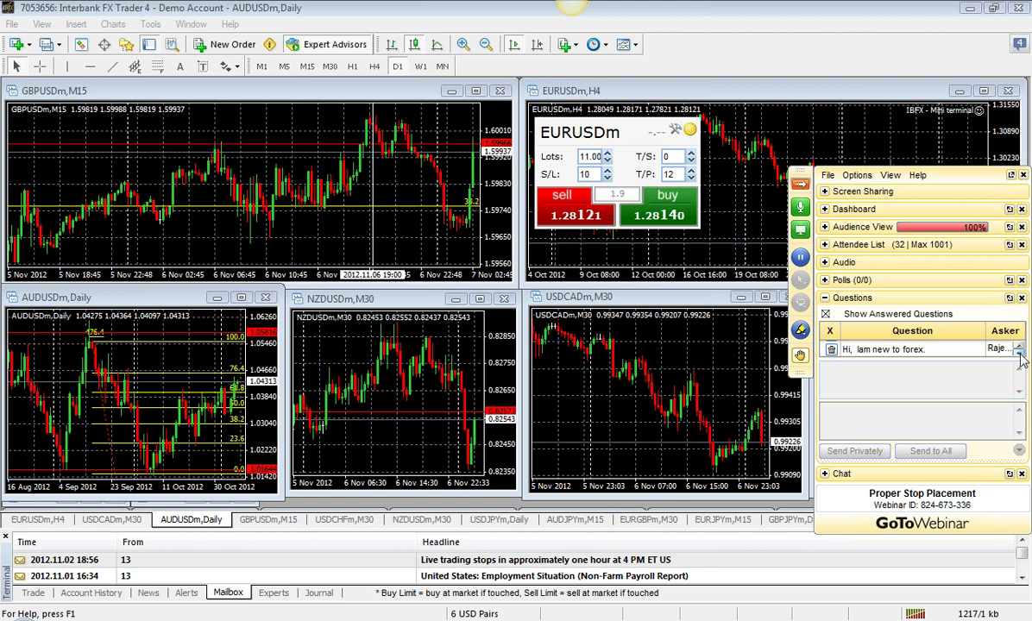
left_click(1020, 350)
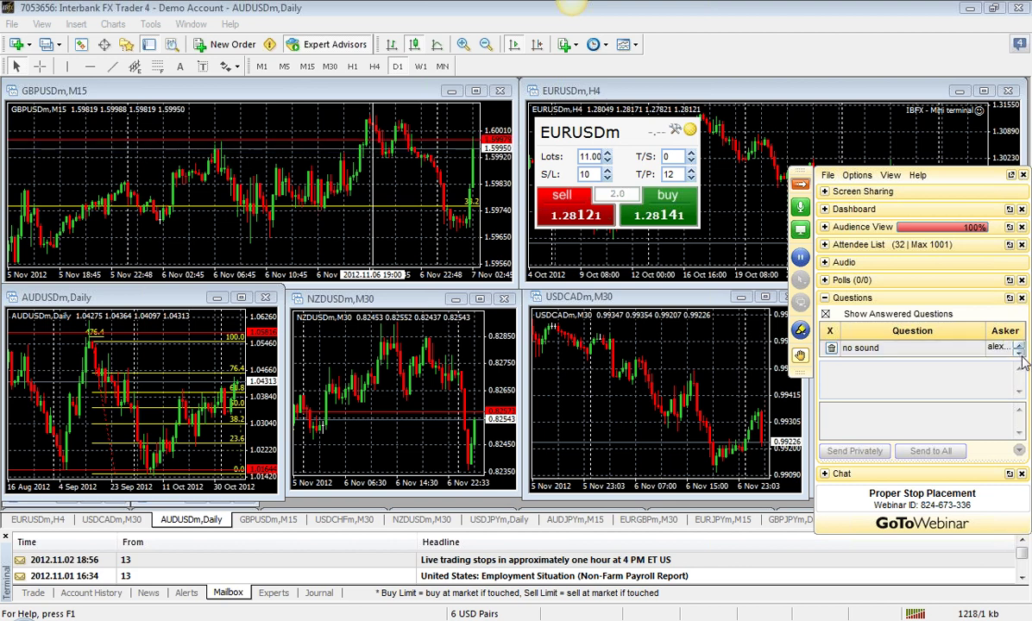
left_click(1019, 355)
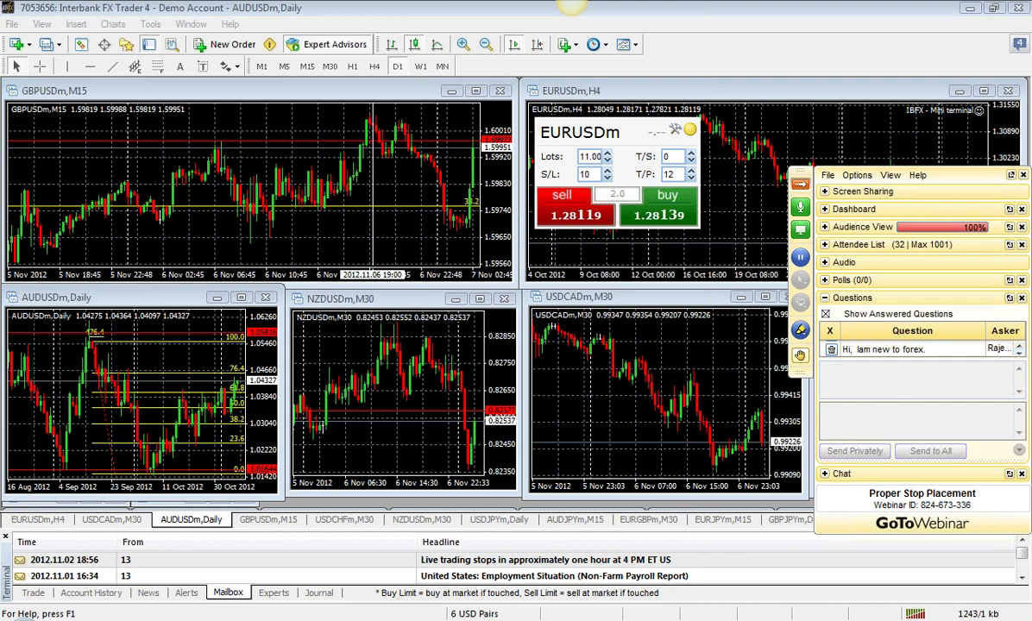
Step: Switch to the slide show and advance to the Review slide
key("alt+Tab")
key("Right")
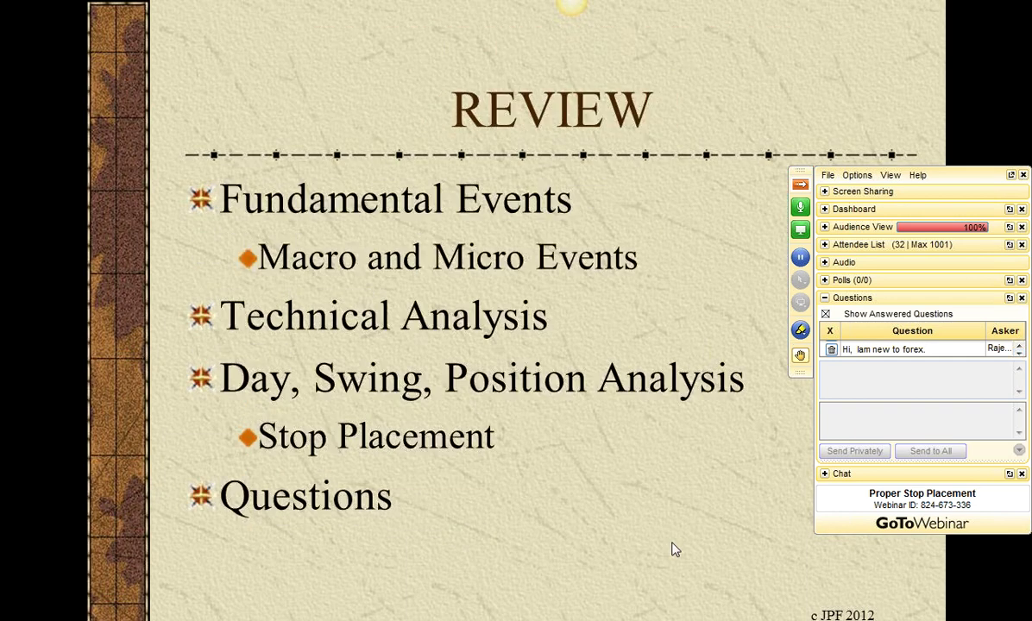